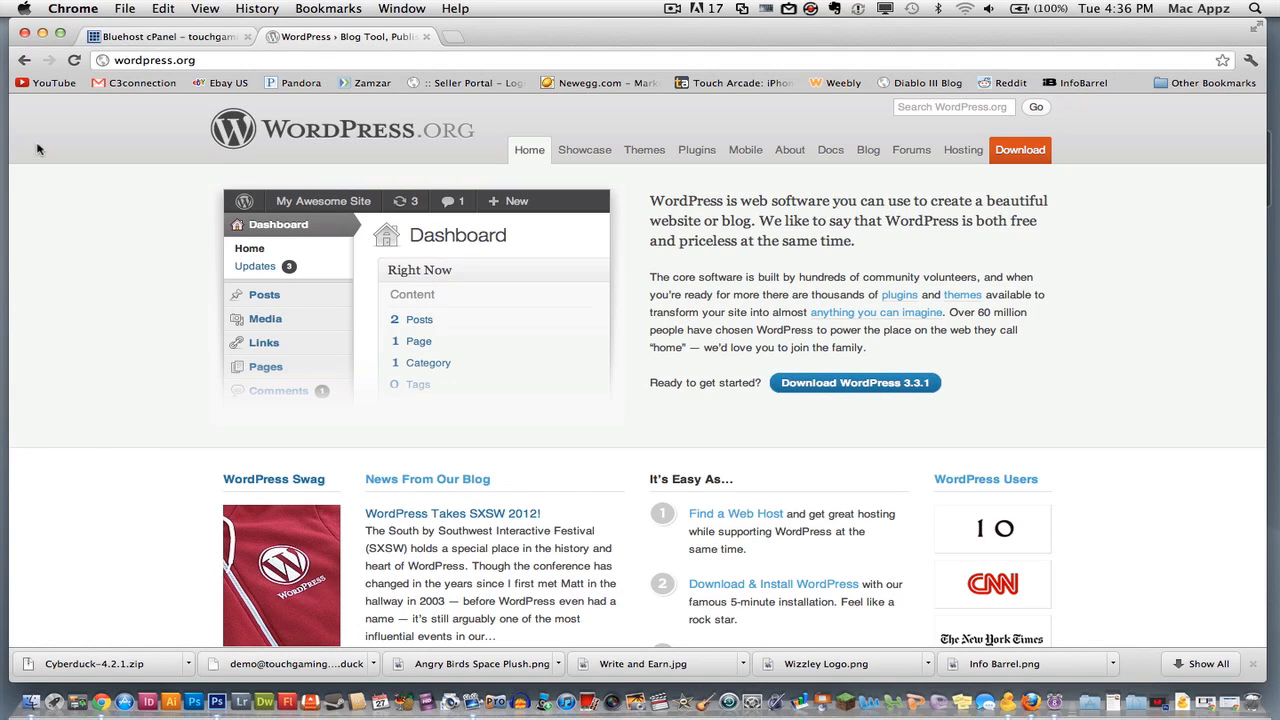
Minimize Chrome so the downloaded wordpress folder shows on the desktop
{"action": "left_click", "coordinate": [43, 34]}
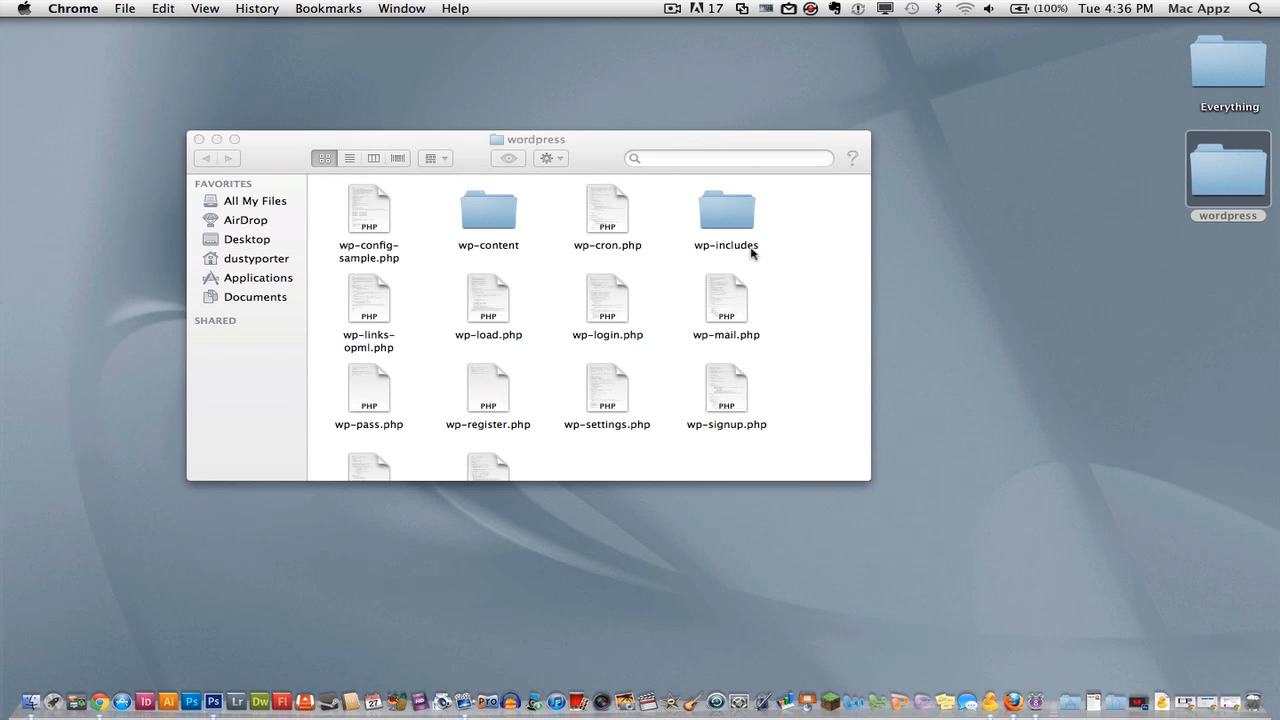
Review the wordpress folder's files in Finder, then bring the Chrome window back to the front
{"action": "scroll", "coordinate": [586, 449], "scroll_direction": "up", "scroll_amount": 5}
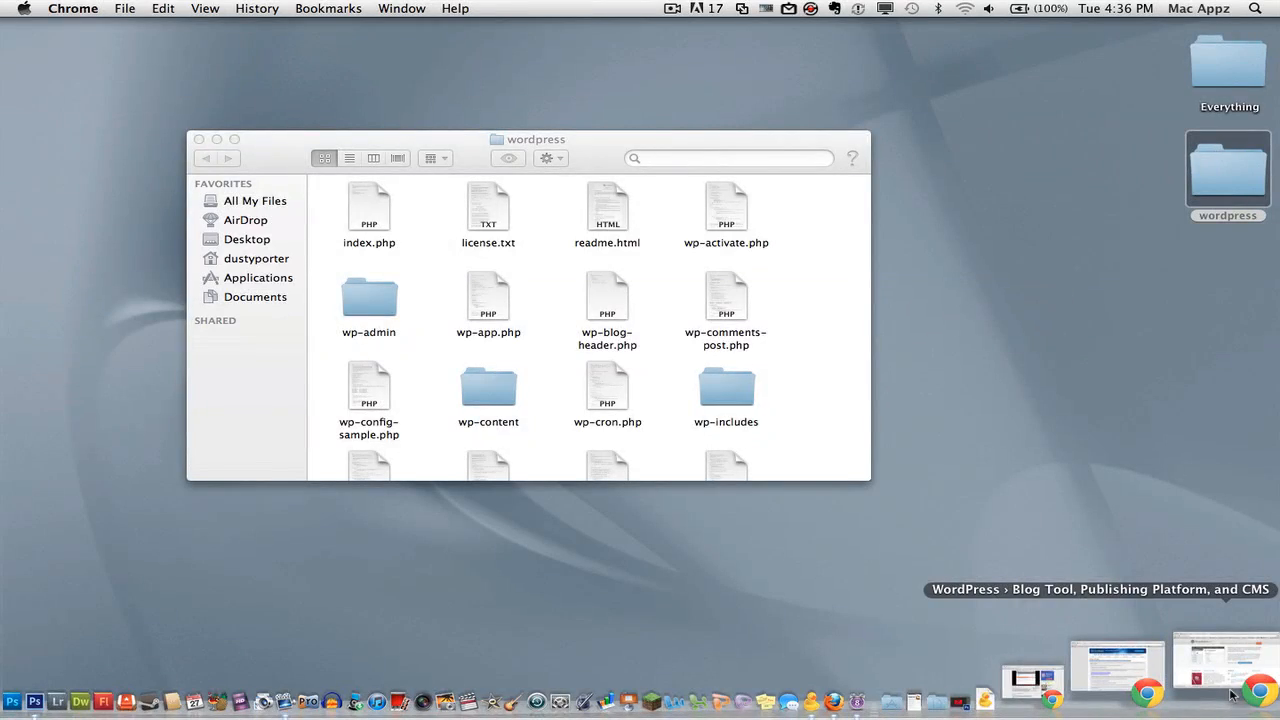
{"action": "left_click", "coordinate": [1232, 694]}
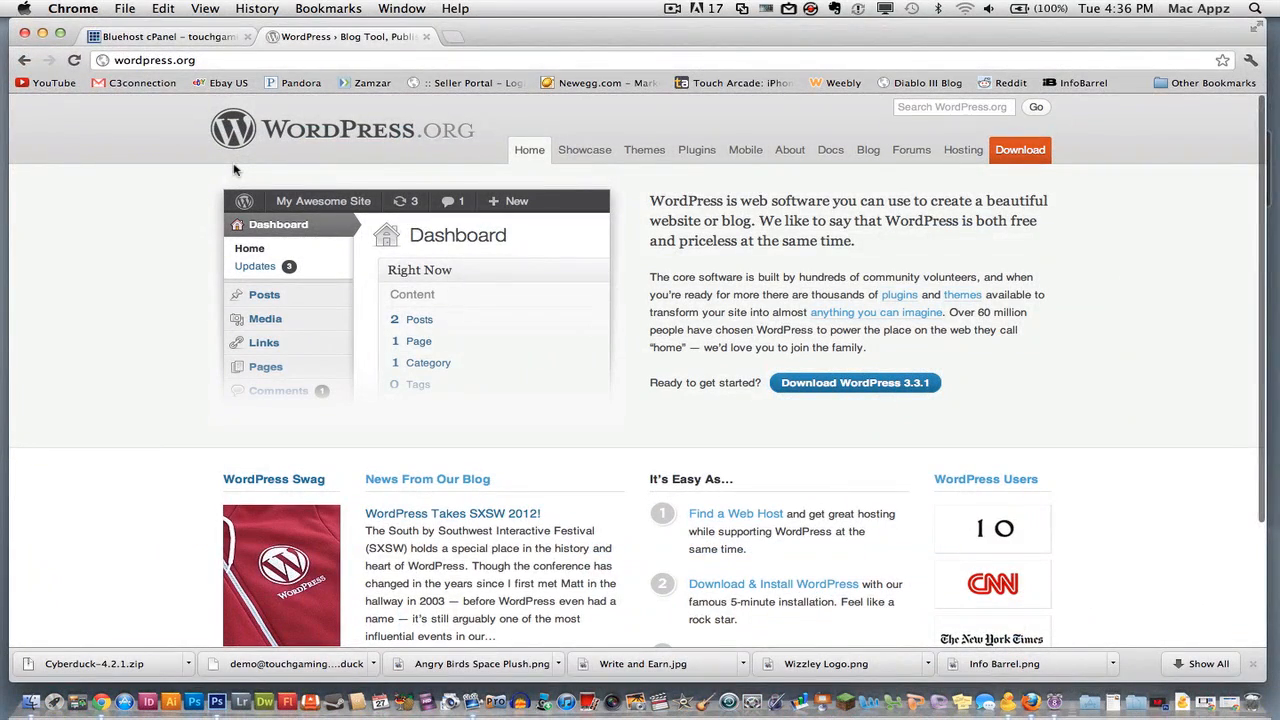
Switch to the Bluehost cPanel tab and scroll down to the Databases tools
{"action": "left_click", "coordinate": [166, 40]}
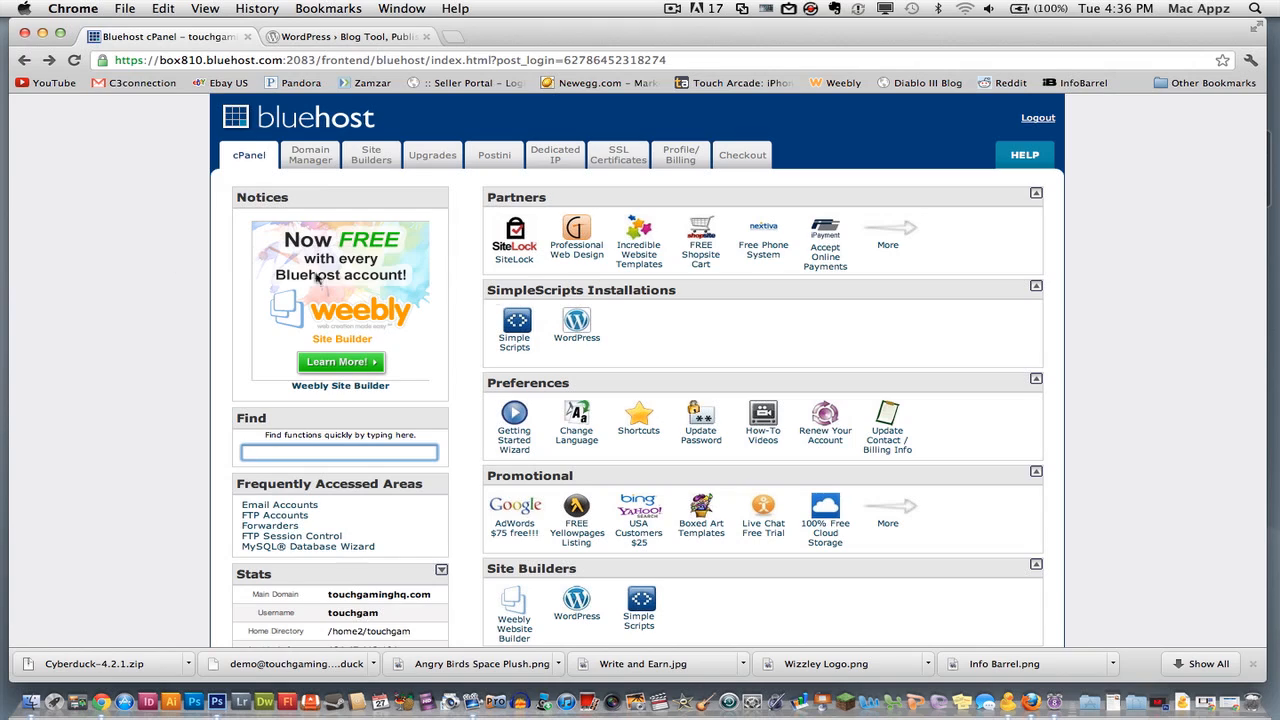
{"action": "scroll", "coordinate": [679, 297], "scroll_direction": "down", "scroll_amount": 15}
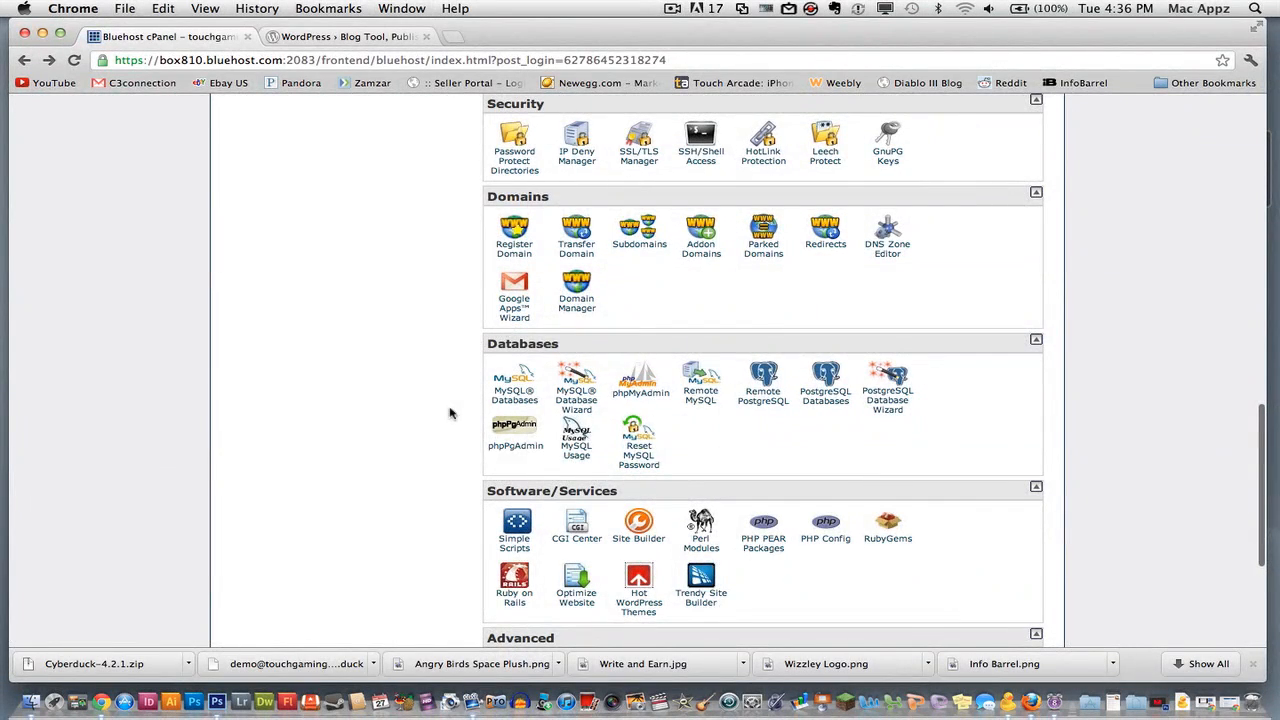
In the MySQL Database Wizard, submit 'demo' as the new database name
{"action": "left_click", "coordinate": [581, 409]}
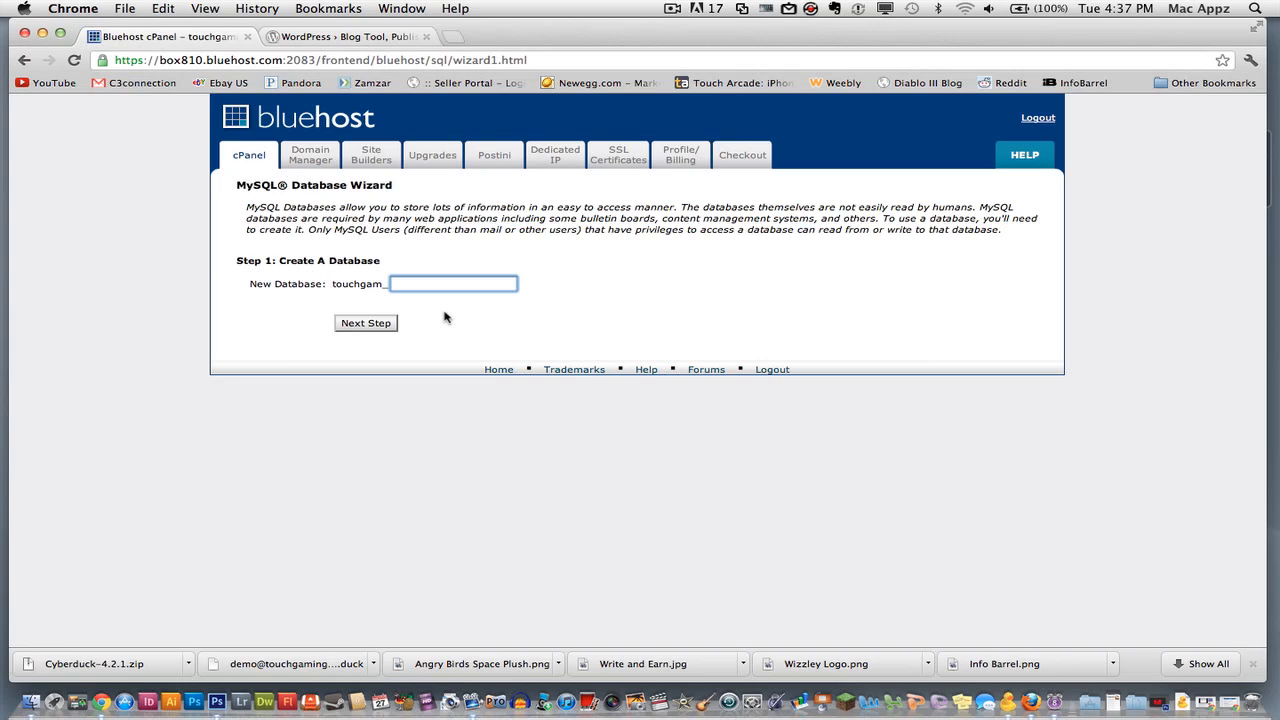
{"action": "type", "text": "demo"}
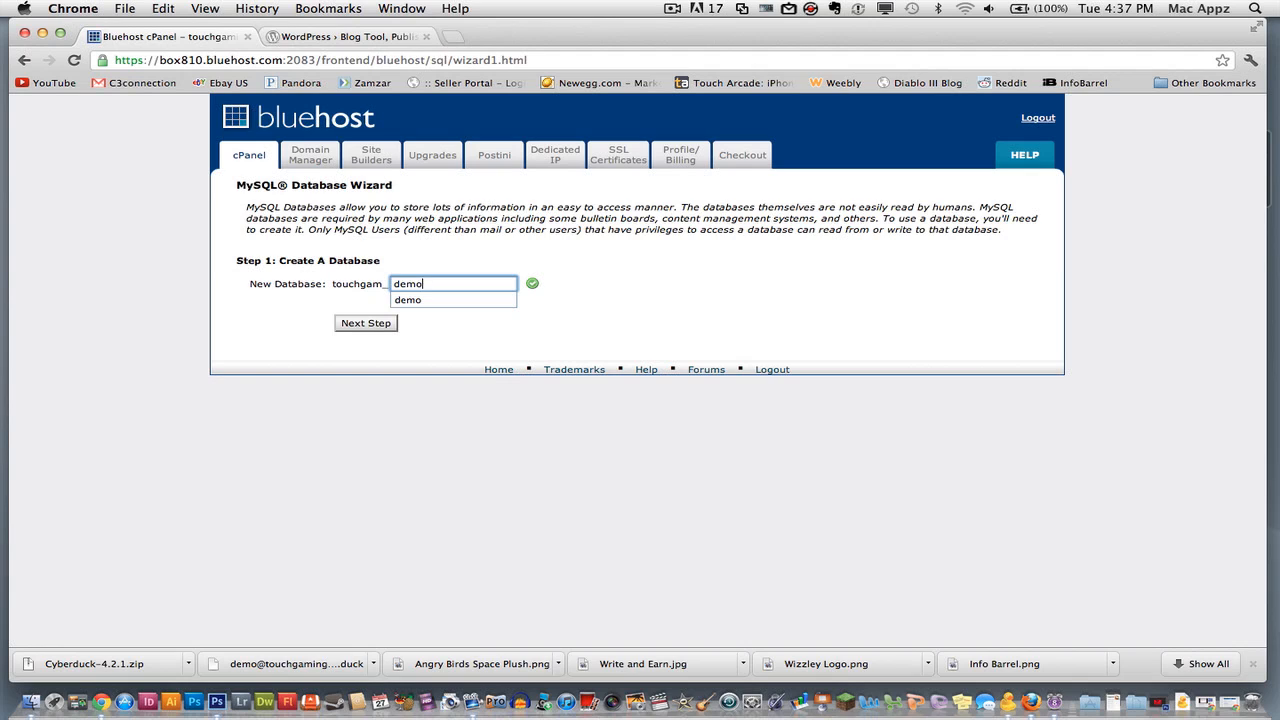
{"action": "left_click", "coordinate": [366, 323]}
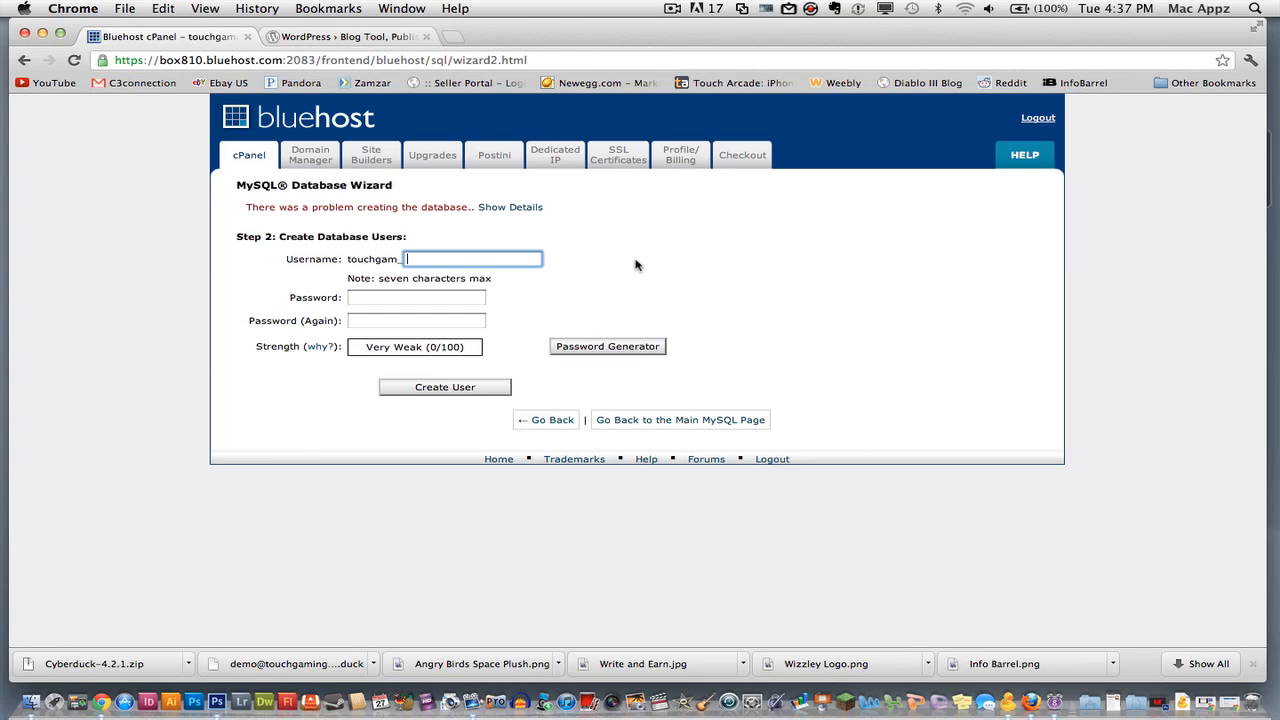
Try to create database user 'demo' with a very strong password, which fails with an error
{"action": "type", "text": "demo"}
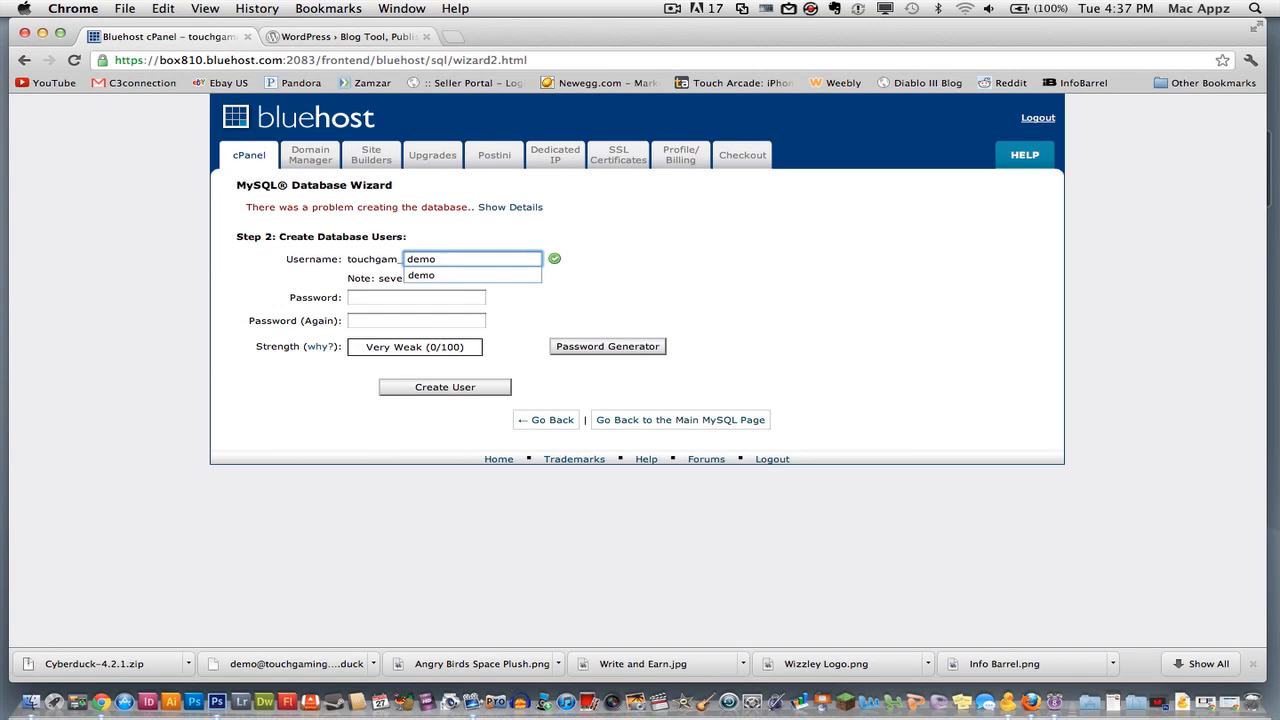
{"action": "key", "text": "Tab"}
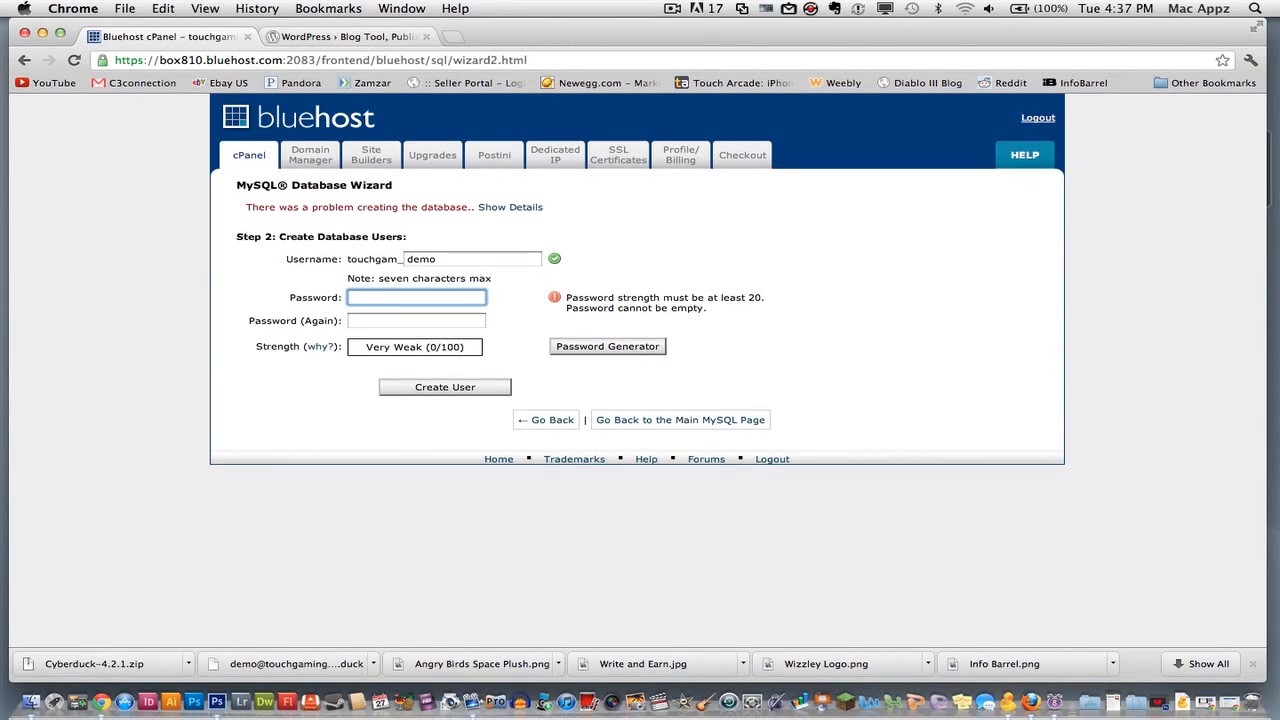
{"action": "type", "text": "•••••••••"}
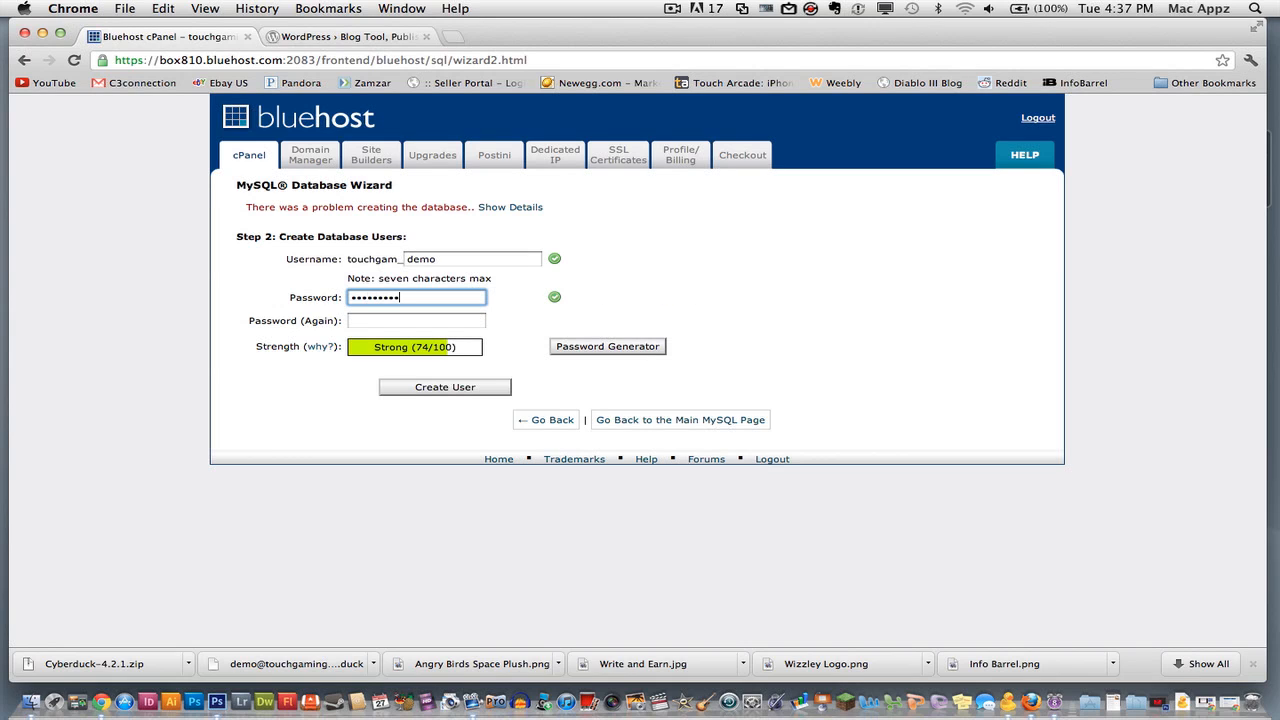
{"action": "key", "text": "Tab"}
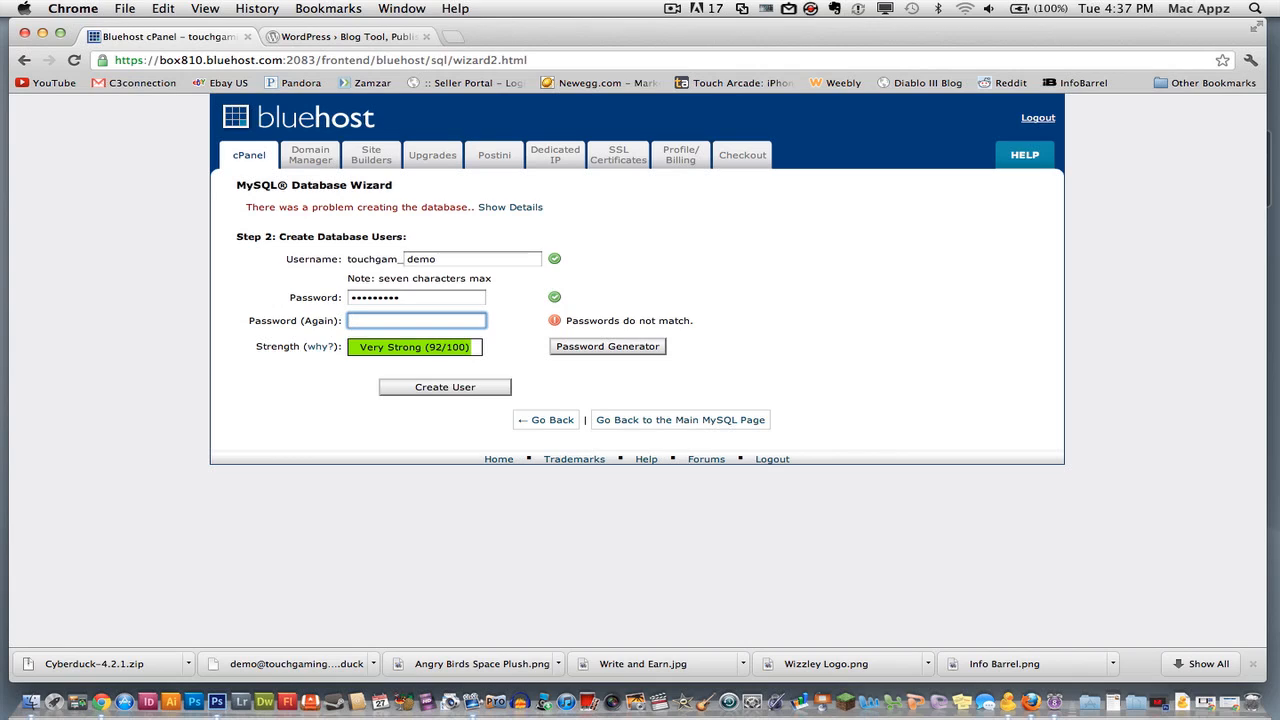
{"action": "type", "text": "••••••••••"}
{"action": "left_click", "coordinate": [437, 391]}
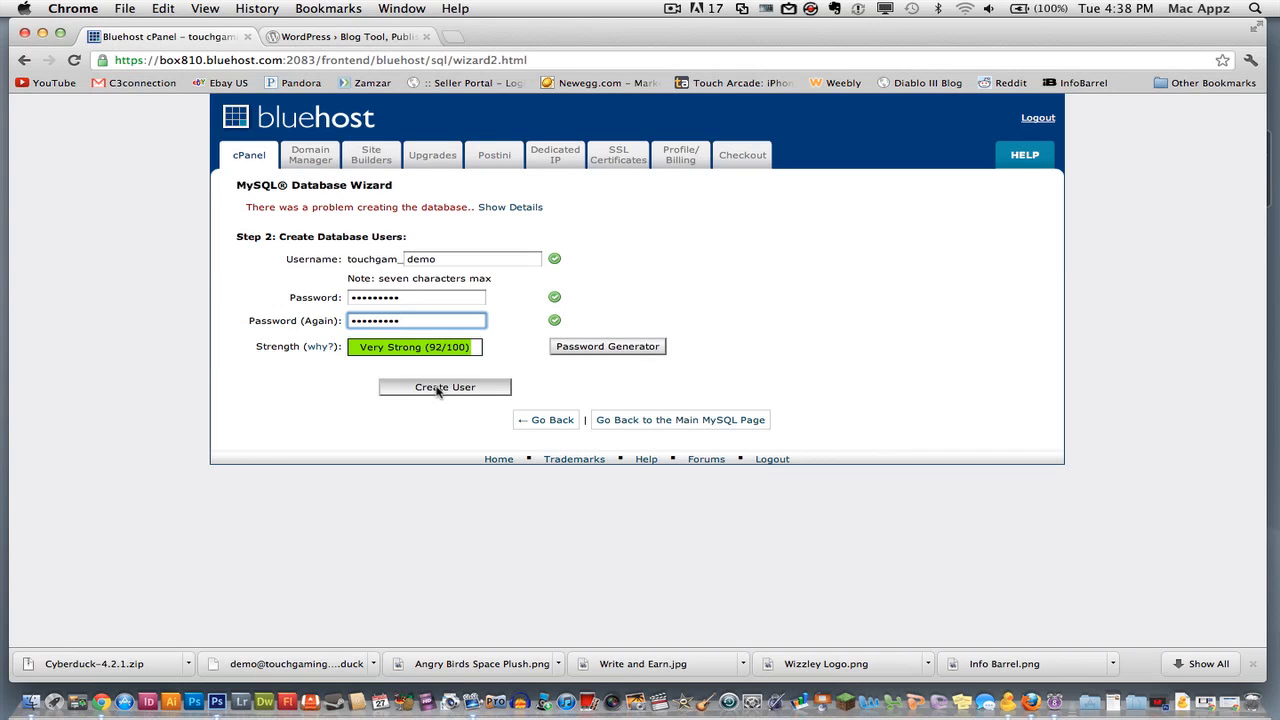
{"action": "left_click", "coordinate": [437, 389]}
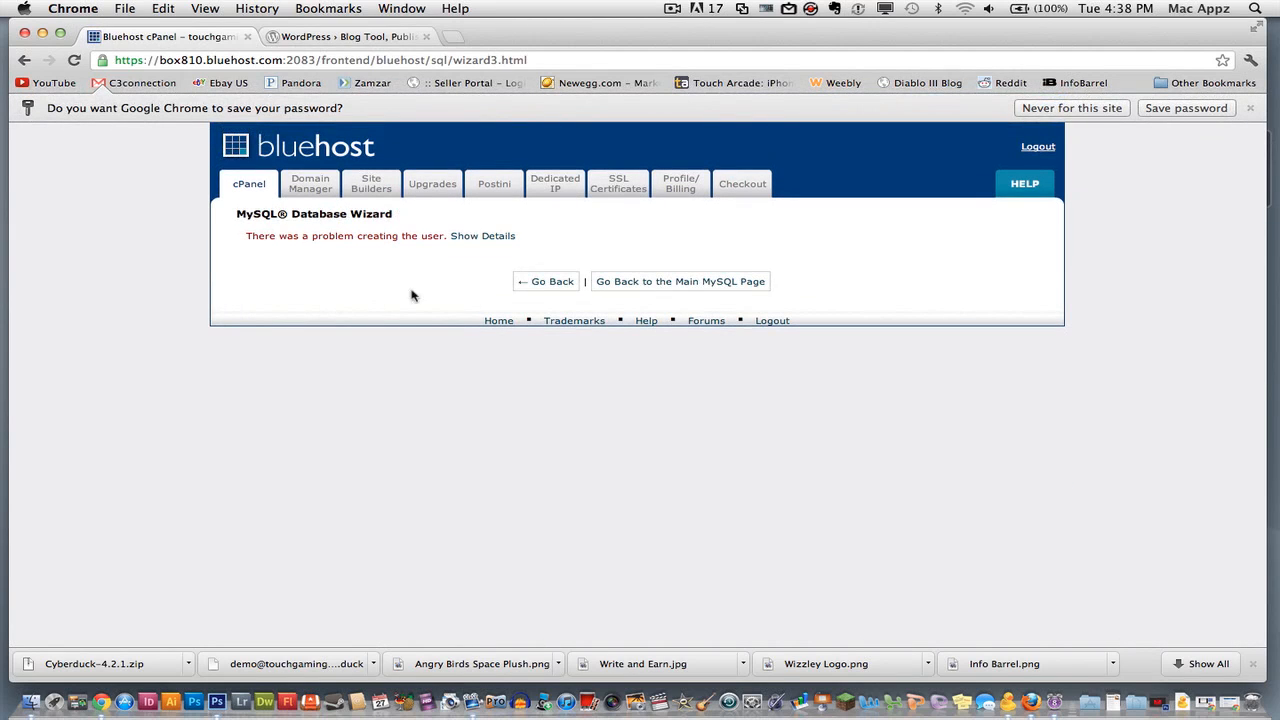
Restart the wizard and create the database demo2 (touchgam_demo2)
{"action": "left_click", "coordinate": [552, 282]}
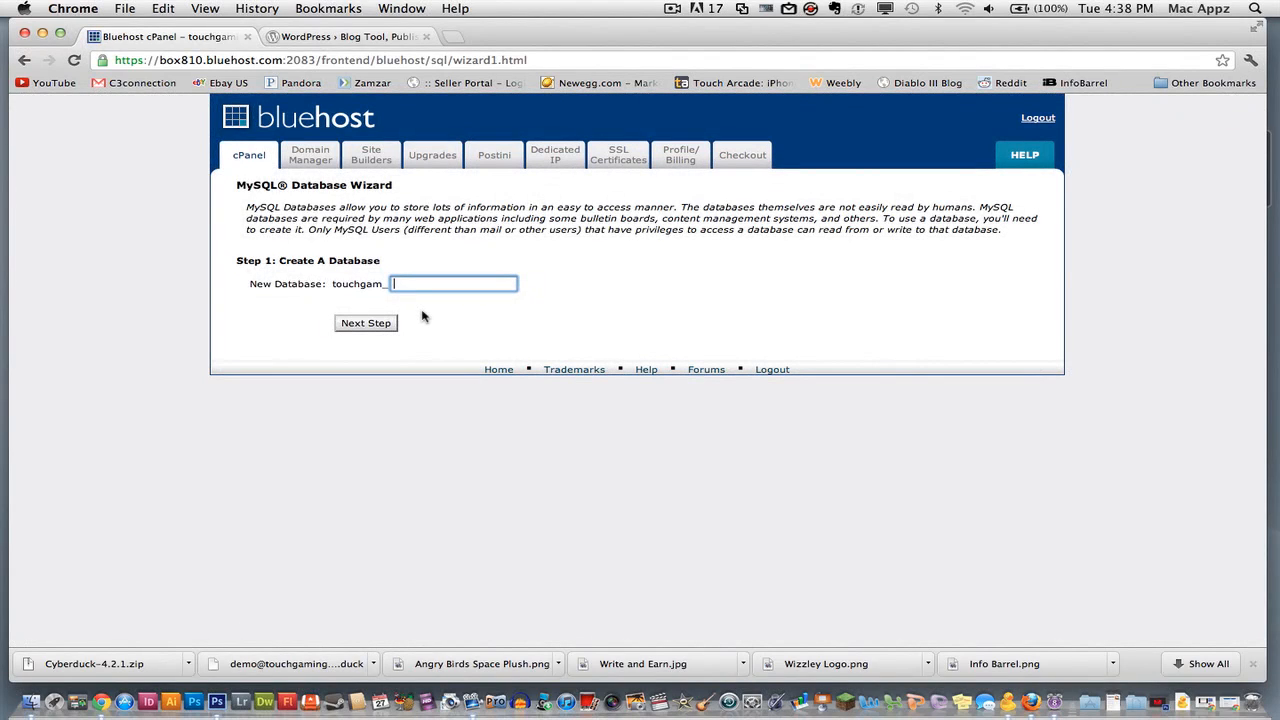
{"action": "type", "text": "demo2"}
{"action": "left_click", "coordinate": [371, 323]}
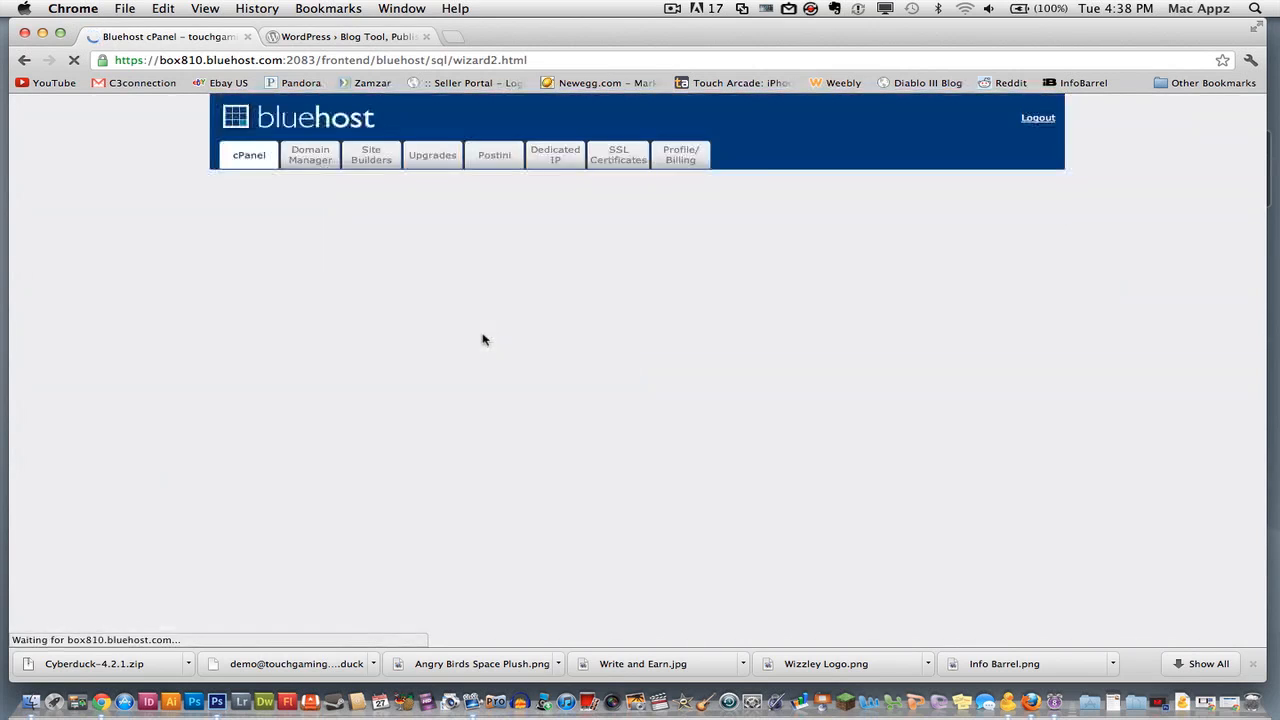
Create database user demo2, entering its password twice
{"action": "left_click", "coordinate": [443, 272]}
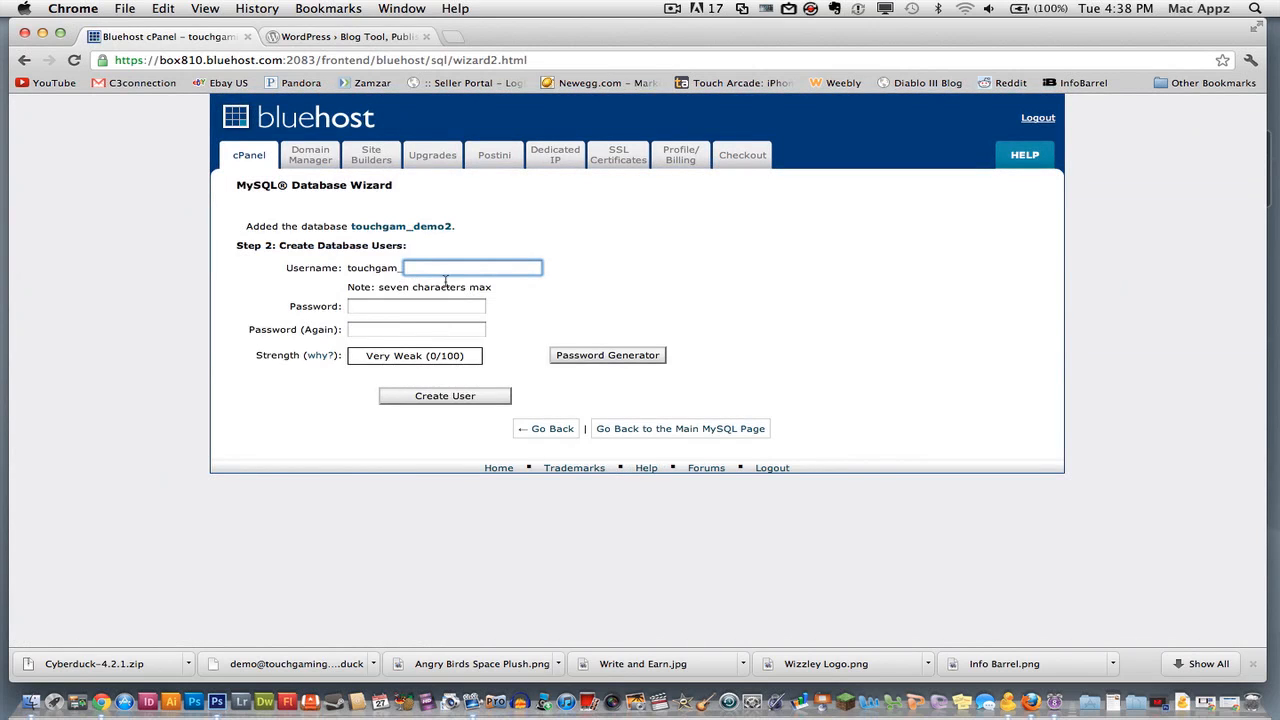
{"action": "type", "text": "demo2"}
{"action": "left_click", "coordinate": [400, 302]}
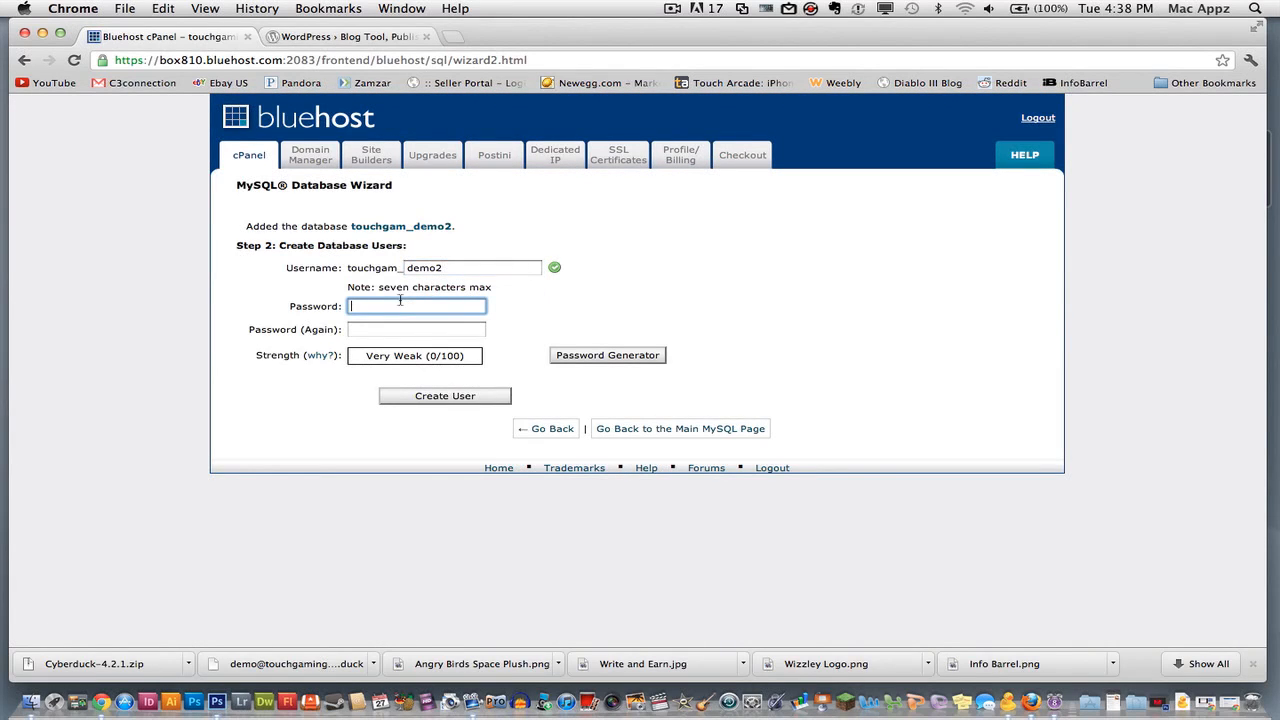
{"action": "type", "text": "•••••••••"}
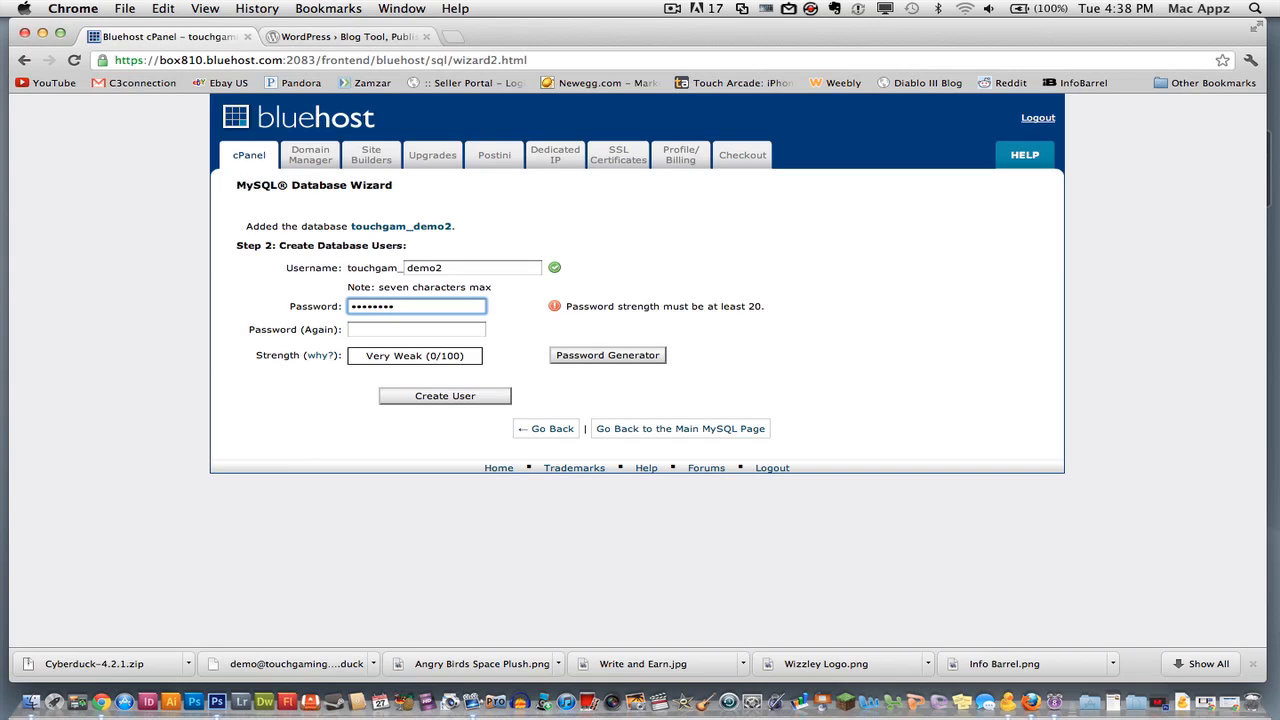
{"action": "type", "text": "•"}
{"action": "key", "text": "Tab"}
{"action": "type", "text": "•••••••••"}
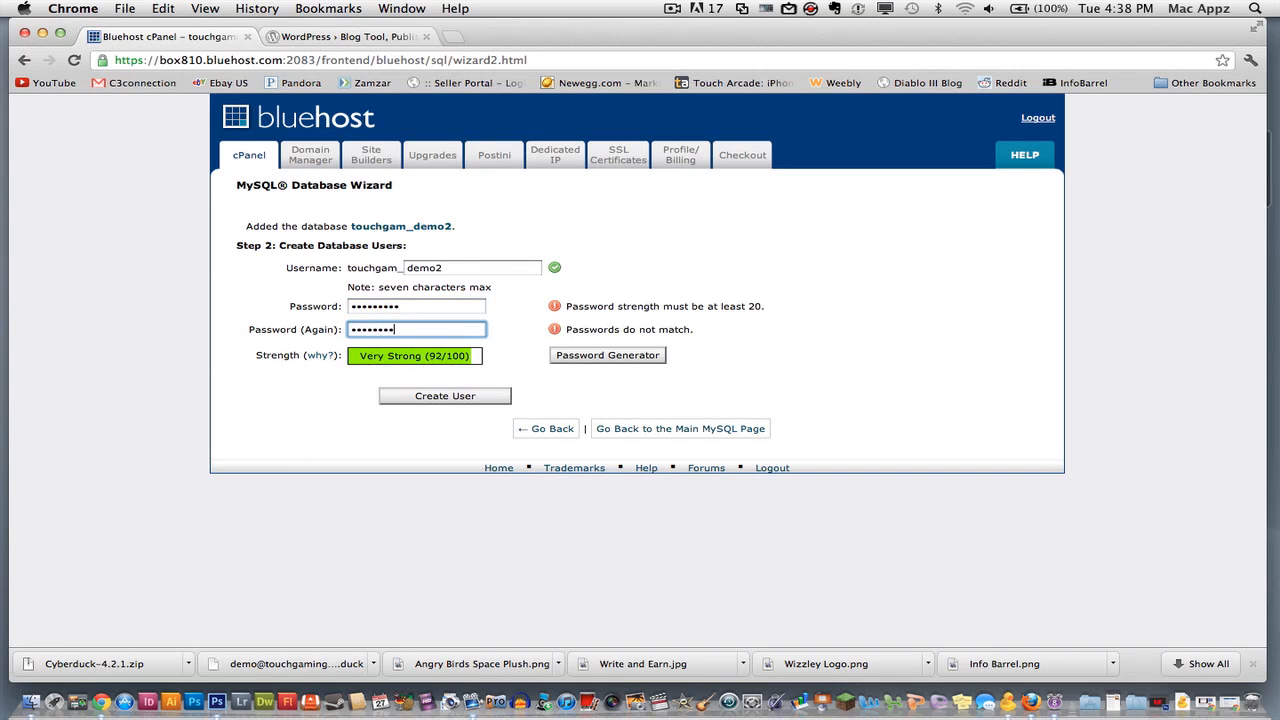
{"action": "type", "text": "•"}
{"action": "left_click", "coordinate": [430, 396]}
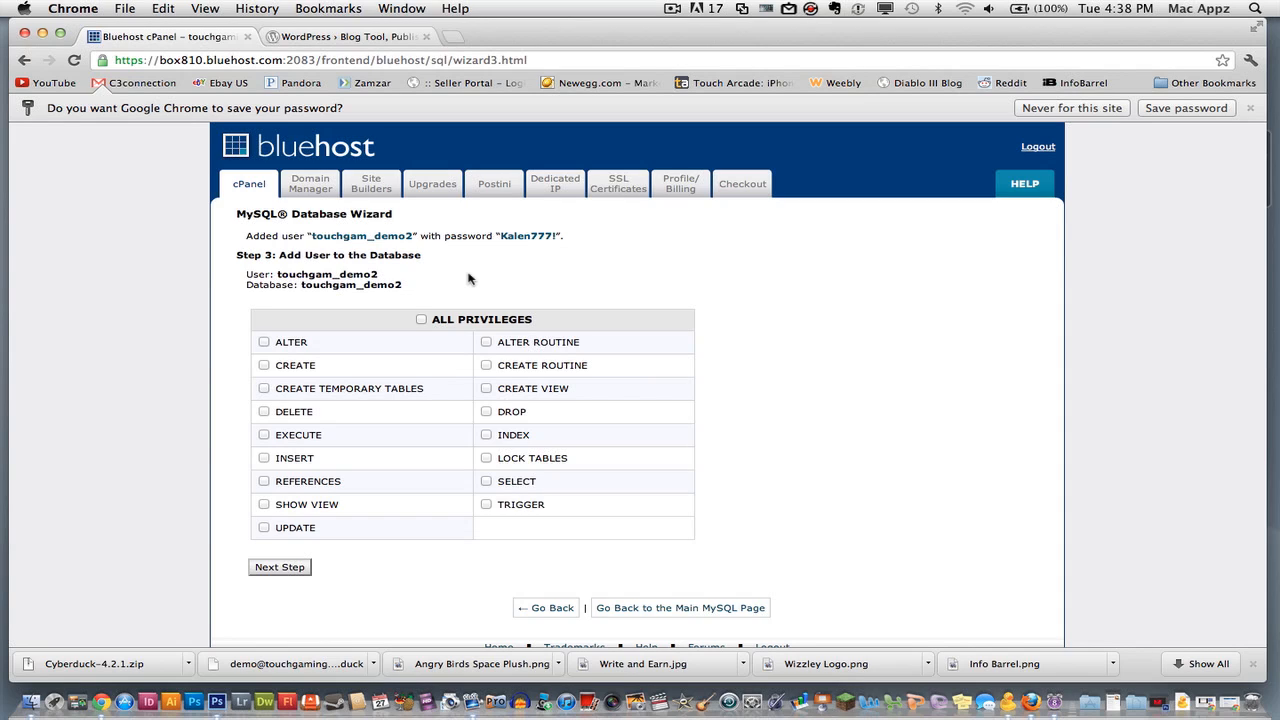
Grant user touchgam_demo2 ALL PRIVILEGES on database touchgam_demo2 and finish the wizard
{"action": "left_click", "coordinate": [421, 319]}
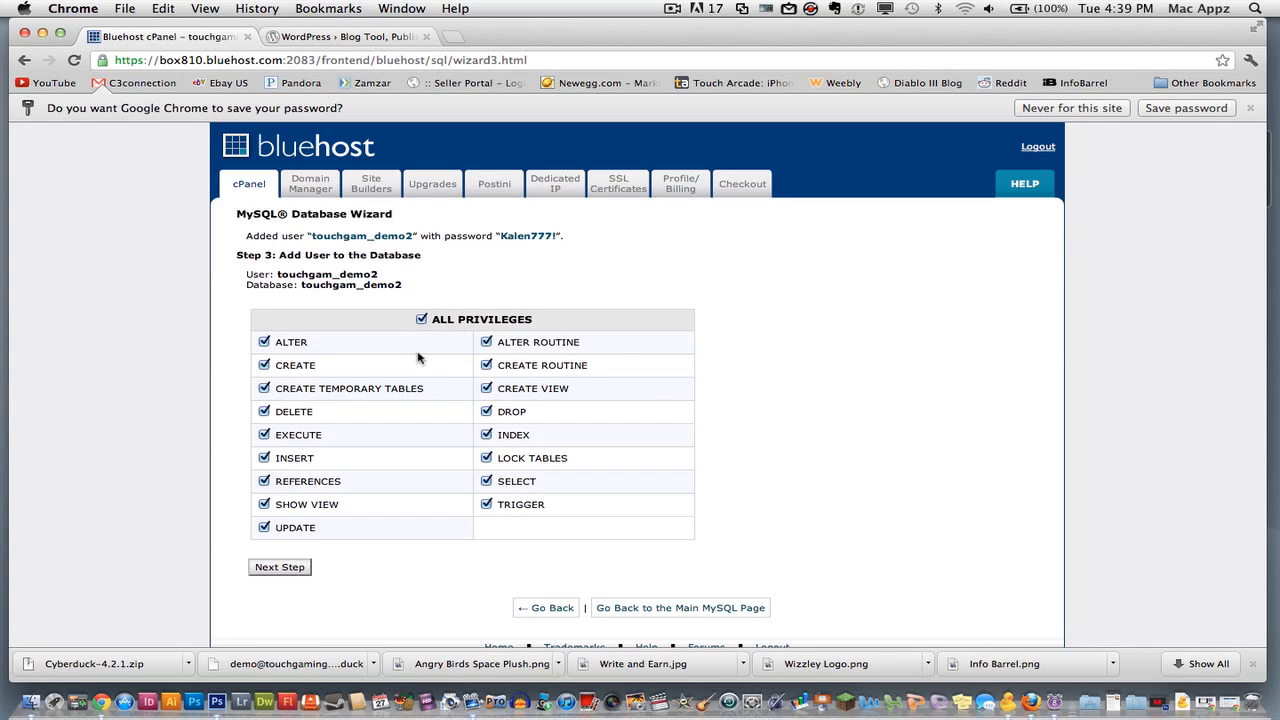
{"action": "left_click", "coordinate": [286, 567]}
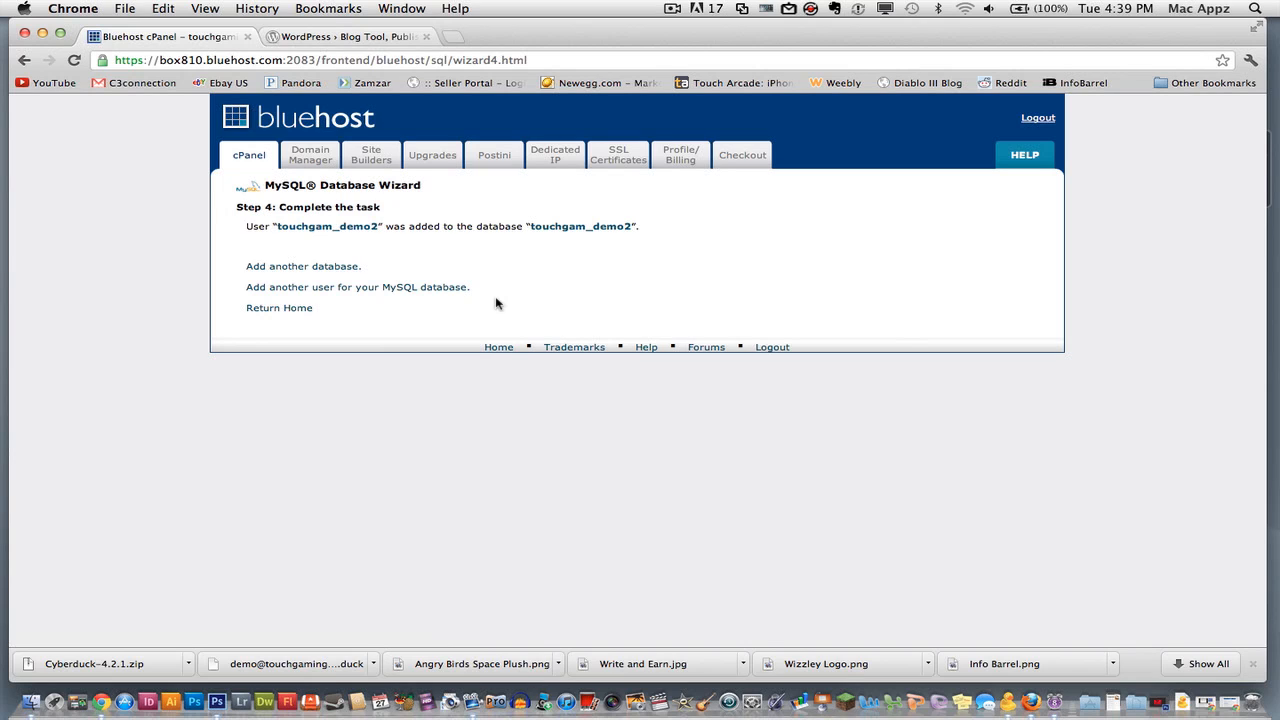
Minimize Chrome and open wp-config-sample.php from the wordpress folder with TextEdit
{"action": "left_click", "coordinate": [43, 34]}
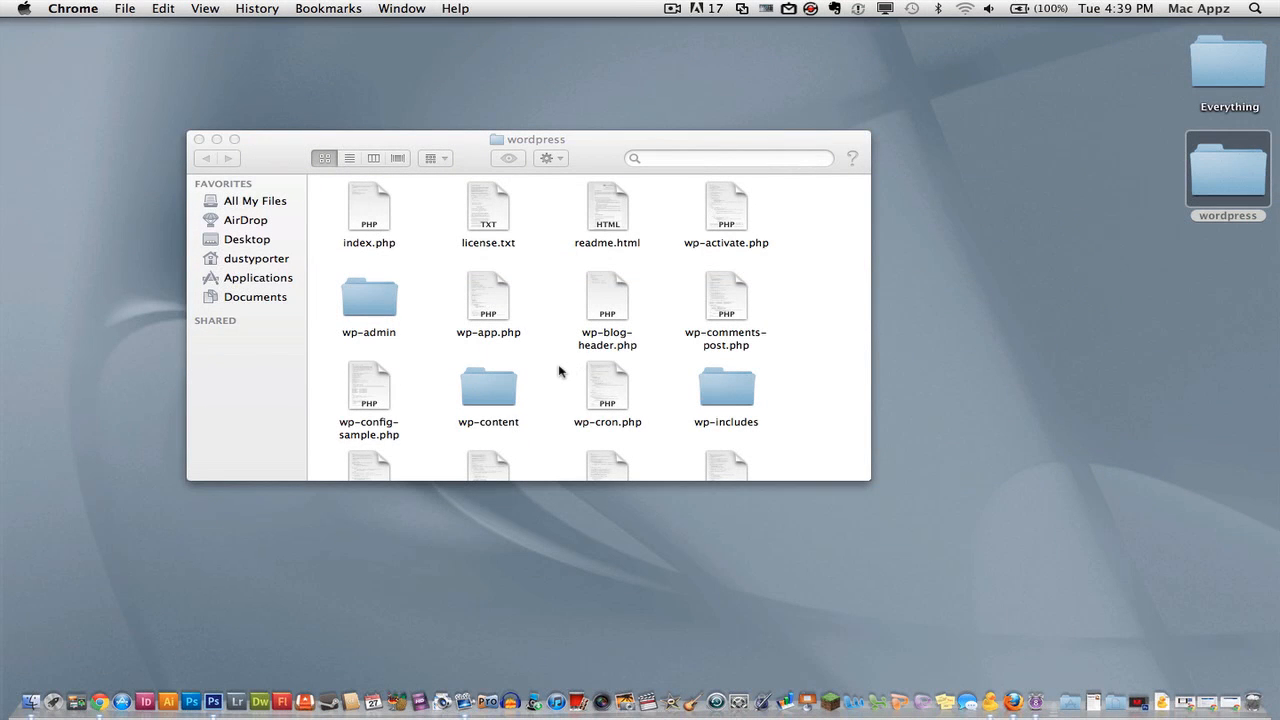
{"action": "scroll", "coordinate": [560, 366], "scroll_direction": "down", "scroll_amount": 3}
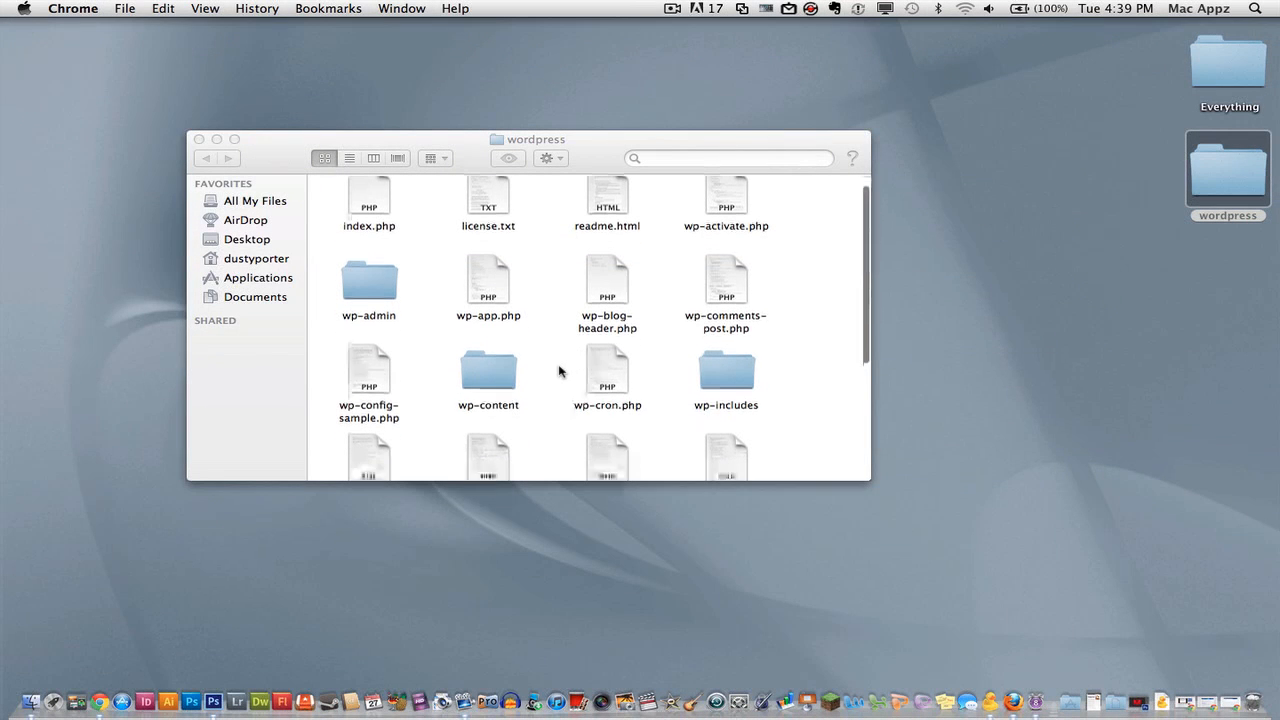
{"action": "right_click", "coordinate": [381, 393]}
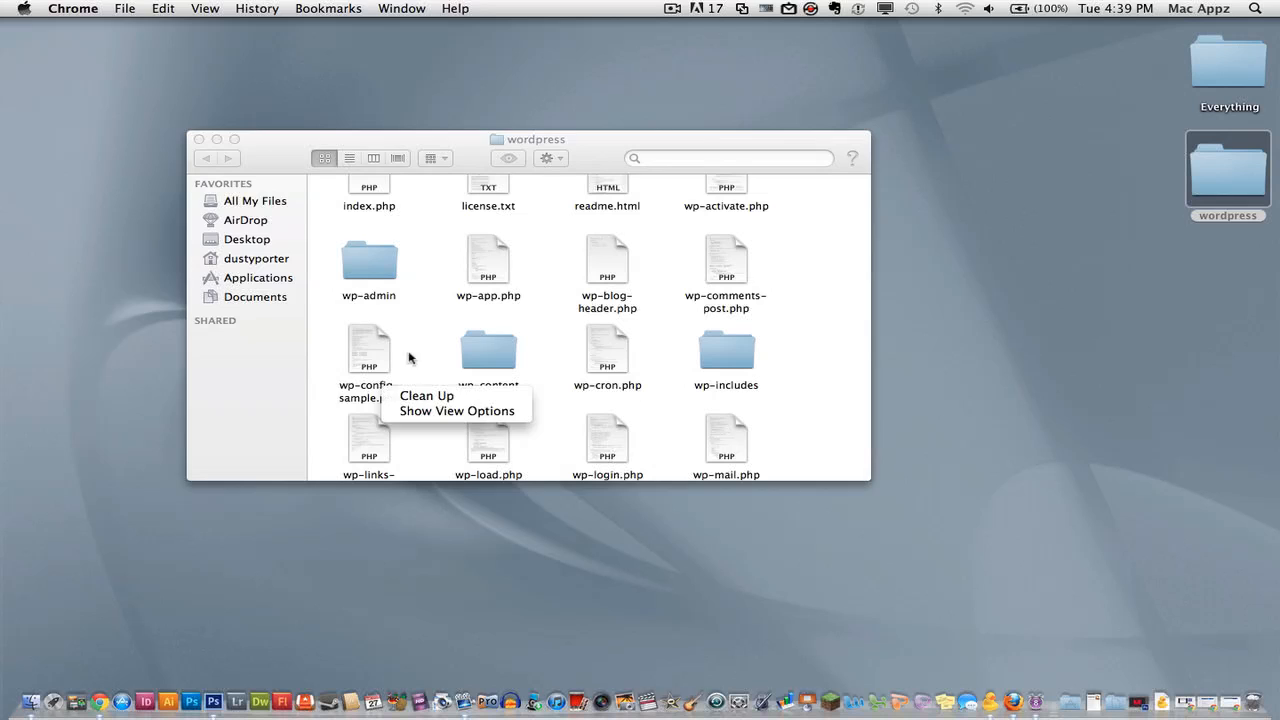
{"action": "left_click", "coordinate": [412, 358]}
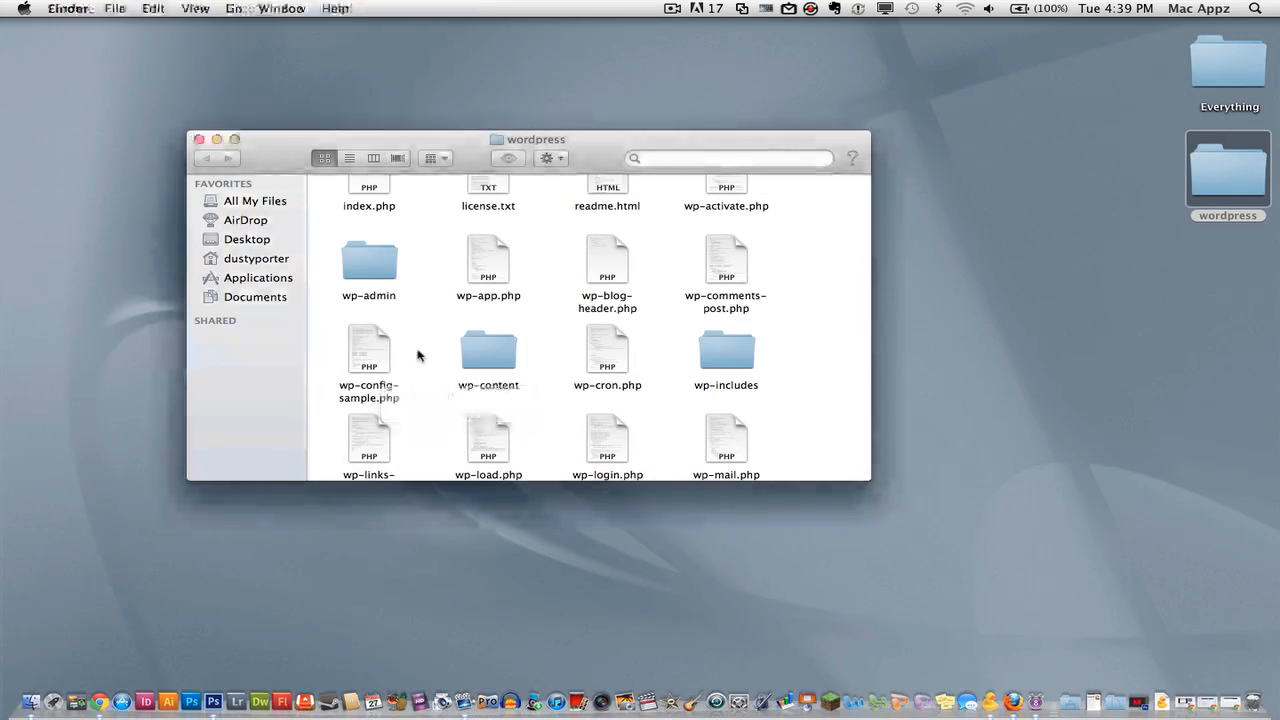
{"action": "right_click", "coordinate": [379, 394]}
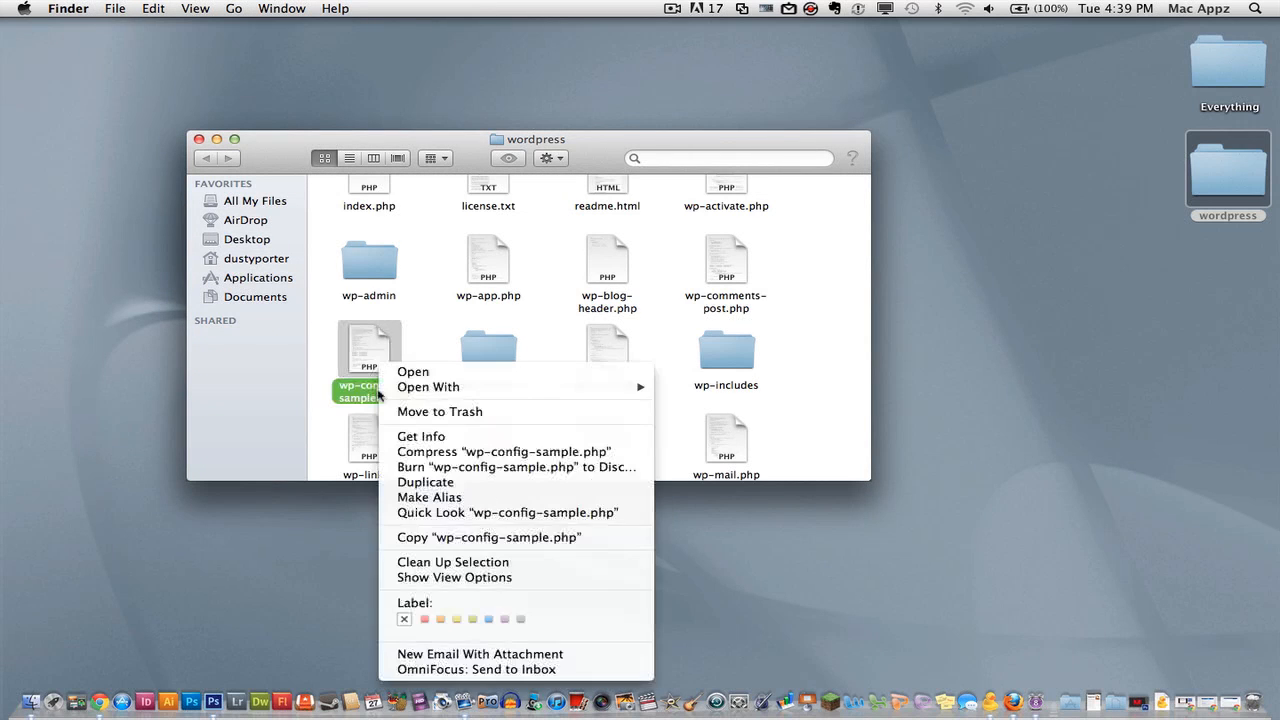
{"action": "mouse_move", "coordinate": [418, 388]}
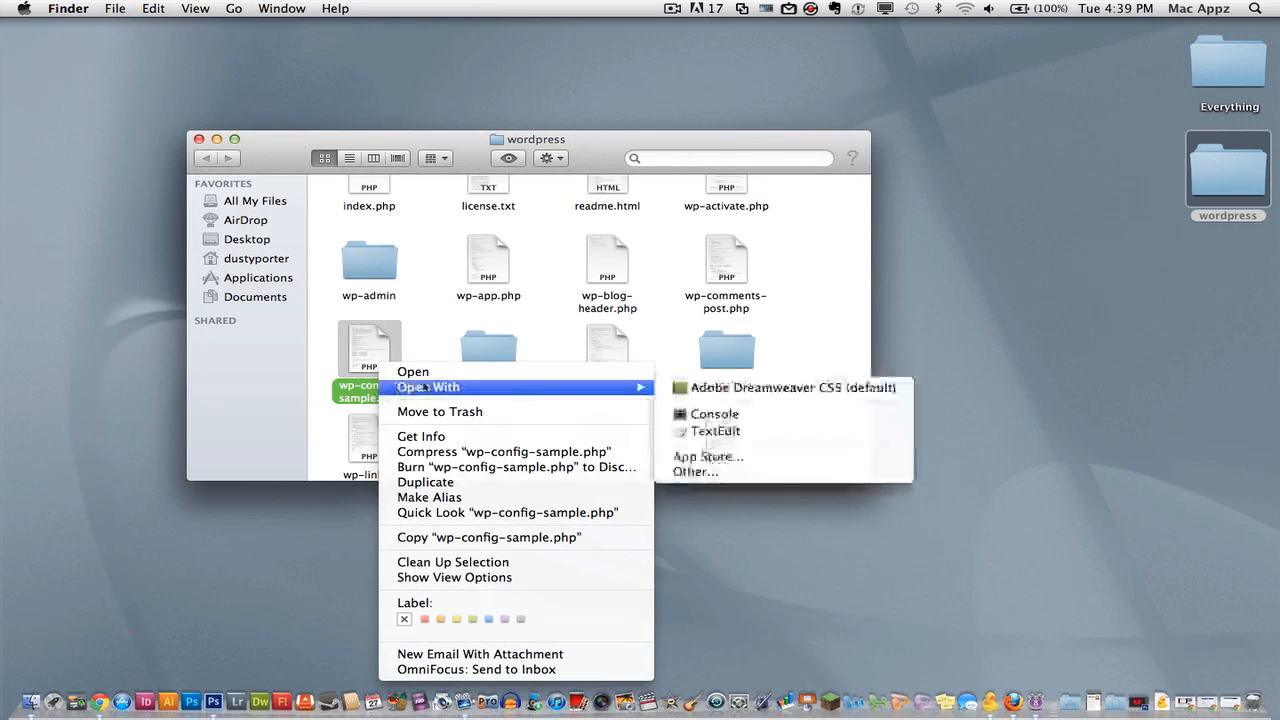
{"action": "left_click", "coordinate": [716, 431]}
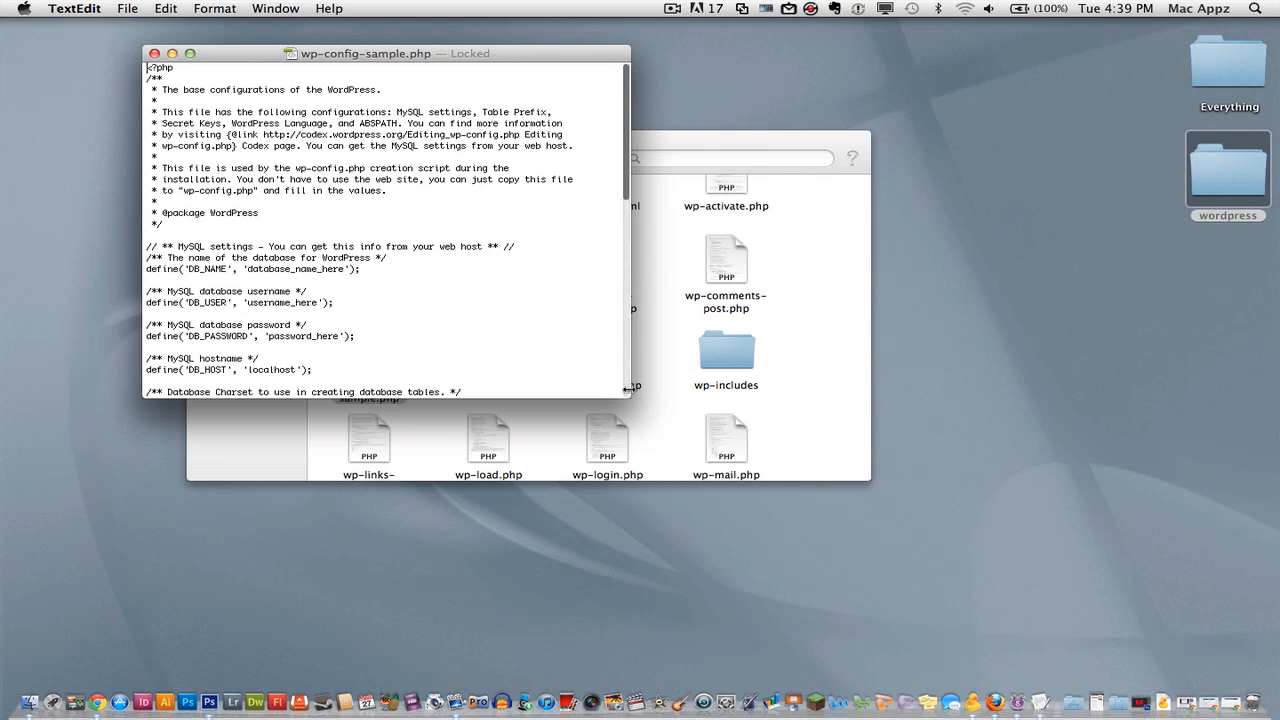
Enlarge the wp-config-sample.php window, scroll to the MySQL settings, and select database_name_here
{"action": "left_click", "coordinate": [761, 522]}
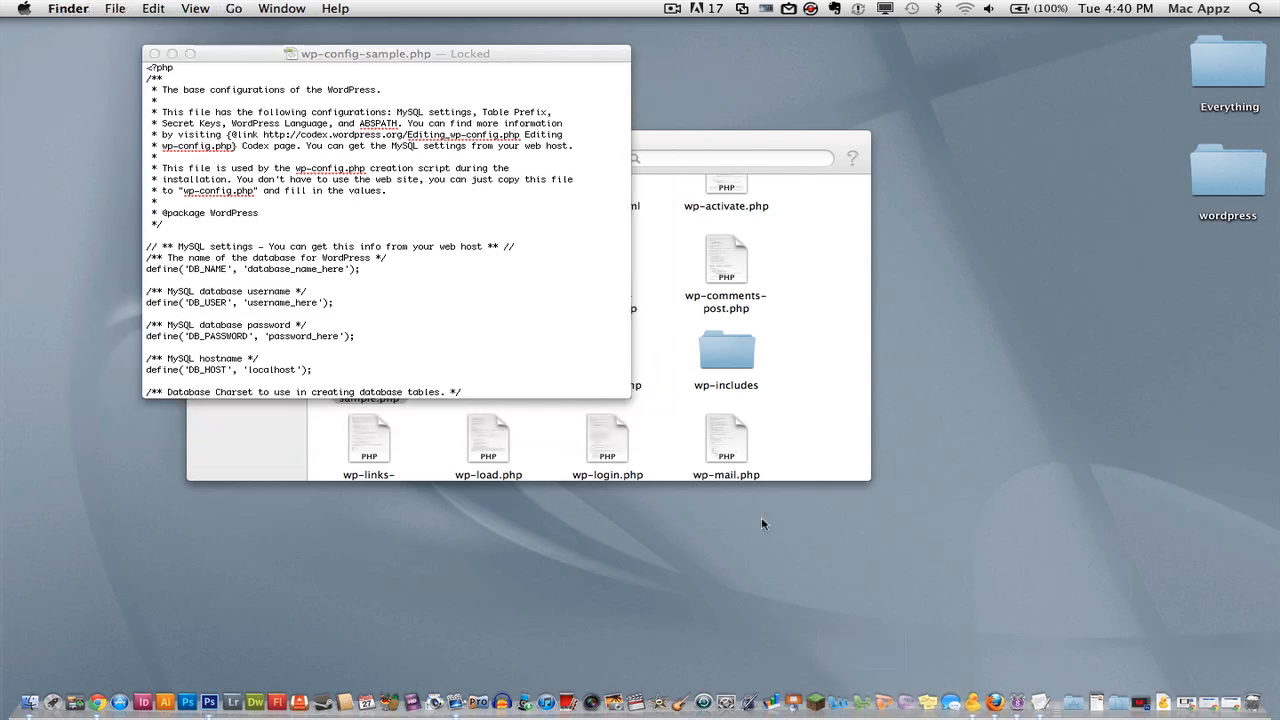
{"action": "left_click", "coordinate": [630, 399]}
{"action": "left_click_drag", "start_coordinate": [636, 402], "coordinate": [997, 647]}
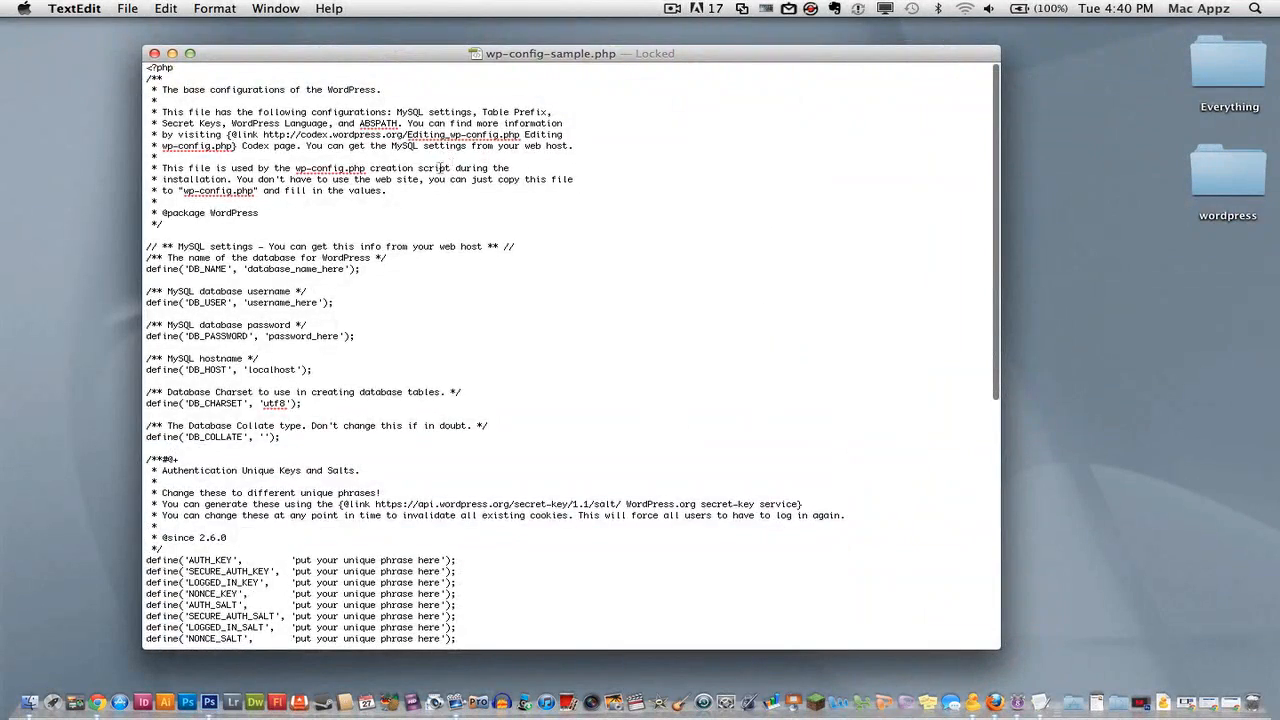
{"action": "scroll", "coordinate": [380, 279], "scroll_direction": "down", "scroll_amount": 3}
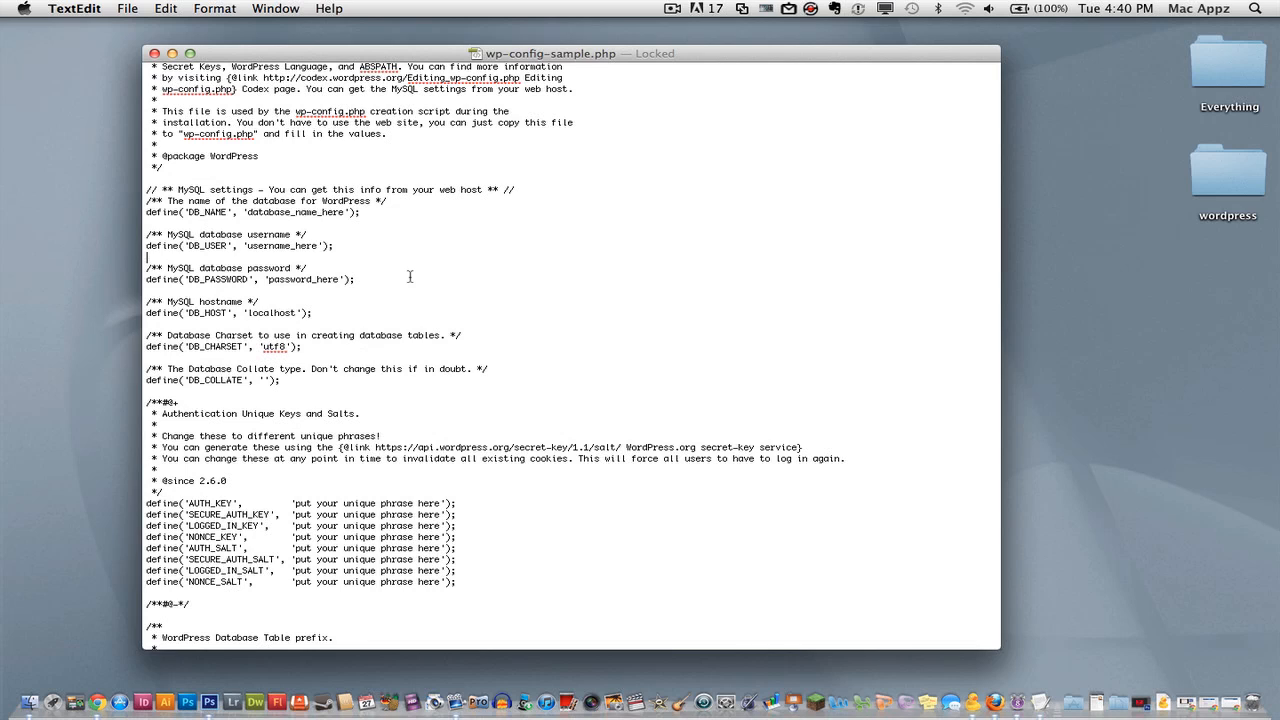
{"action": "left_click_drag", "start_coordinate": [356, 280], "coordinate": [146, 190]}
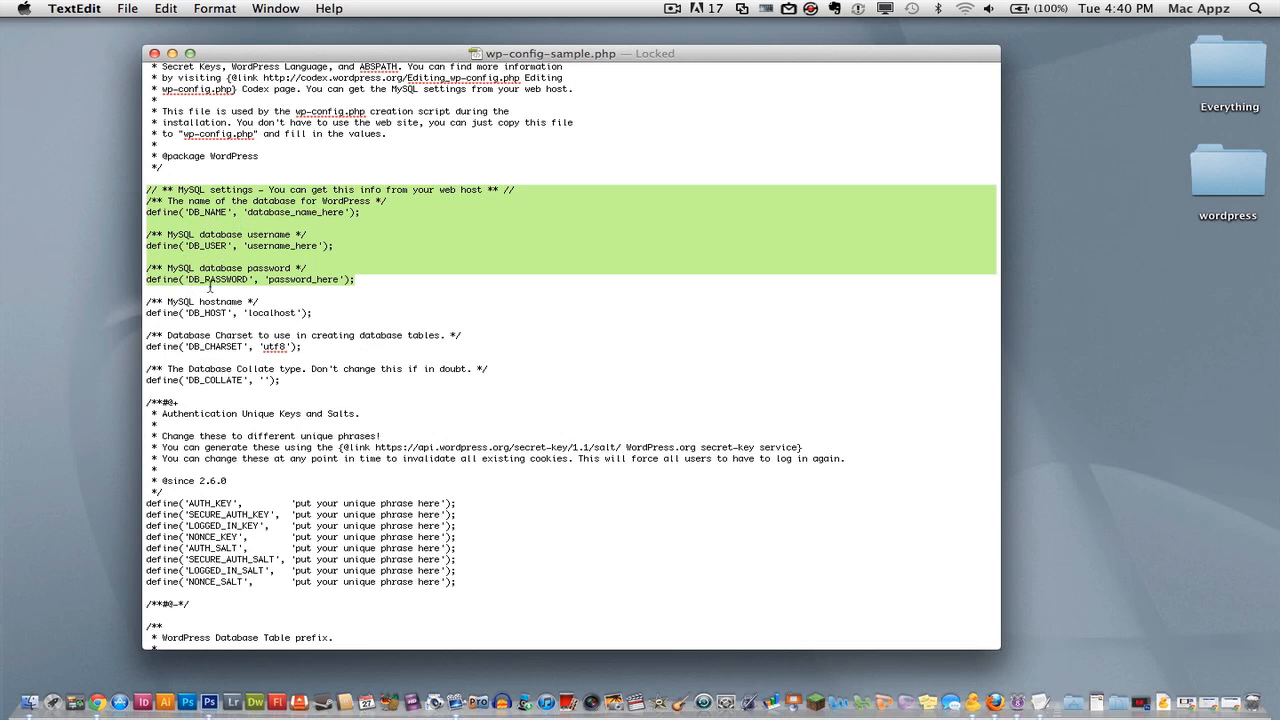
{"action": "left_click", "coordinate": [312, 284]}
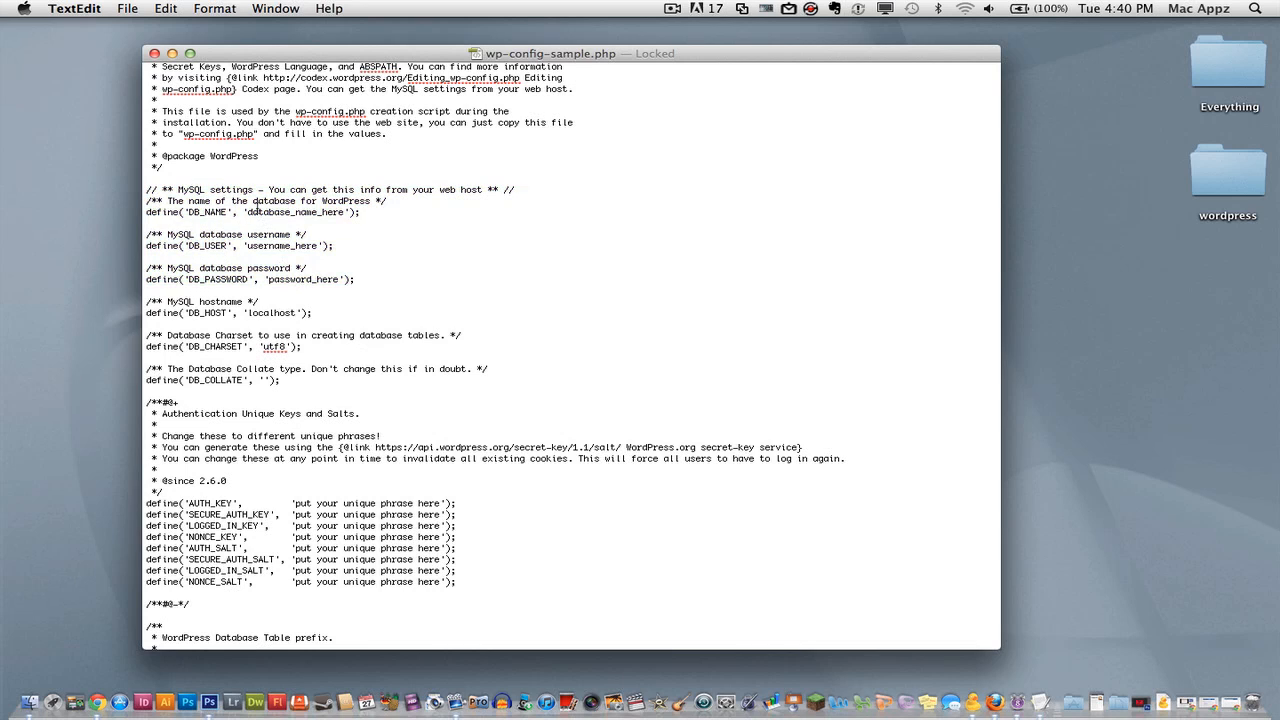
{"action": "left_click_drag", "start_coordinate": [249, 215], "coordinate": [344, 215]}
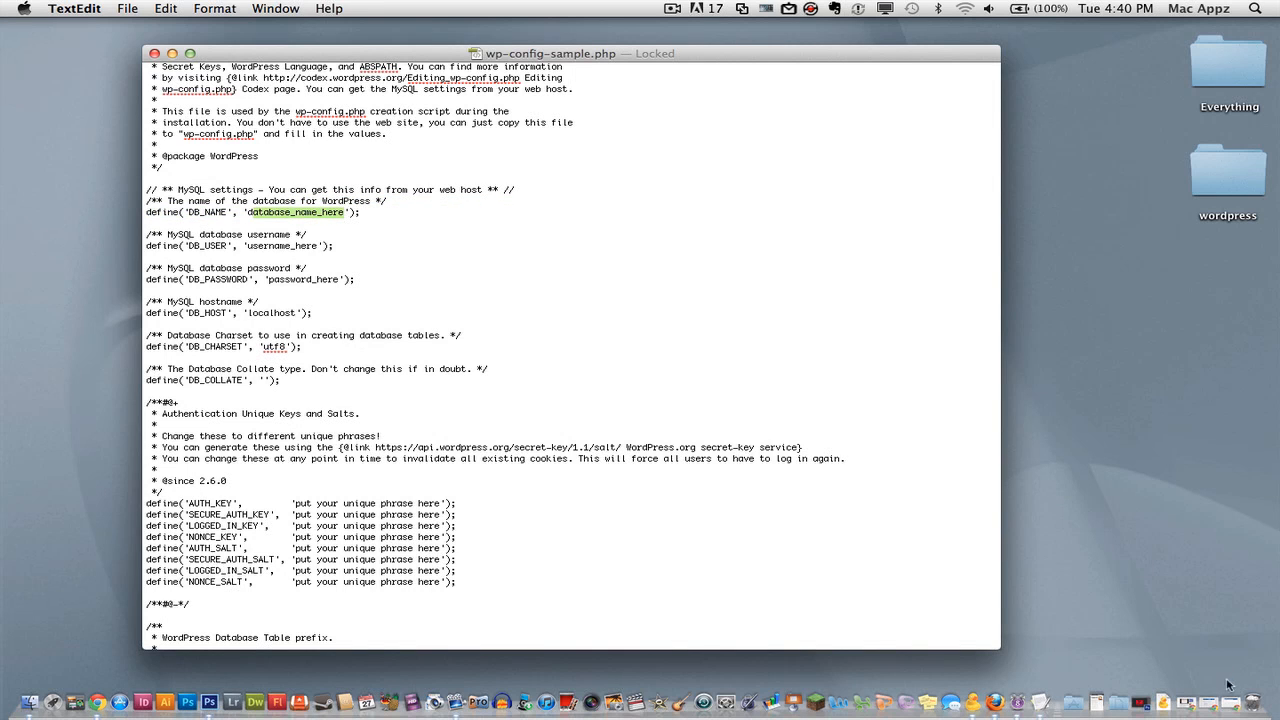
{"action": "left_click", "coordinate": [1150, 700]}
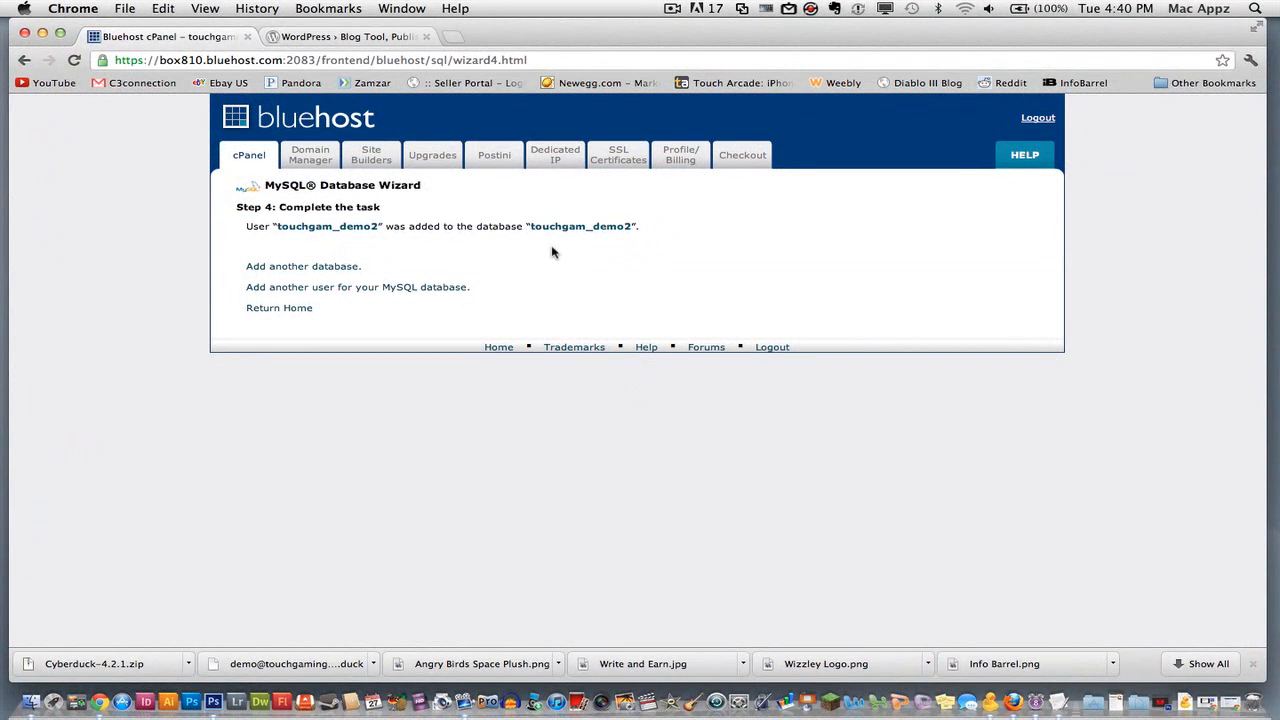
{"action": "mouse_move", "coordinate": [530, 226]}
{"action": "left_mouse_down"}
{"action": "mouse_move", "coordinate": [606, 242]}
{"action": "mouse_move", "coordinate": [532, 228]}
{"action": "left_mouse_up"}
{"action": "key", "text": "super+c"}
{"action": "left_click", "coordinate": [532, 228]}
{"action": "left_click", "coordinate": [606, 242]}
{"action": "left_click", "coordinate": [42, 33]}
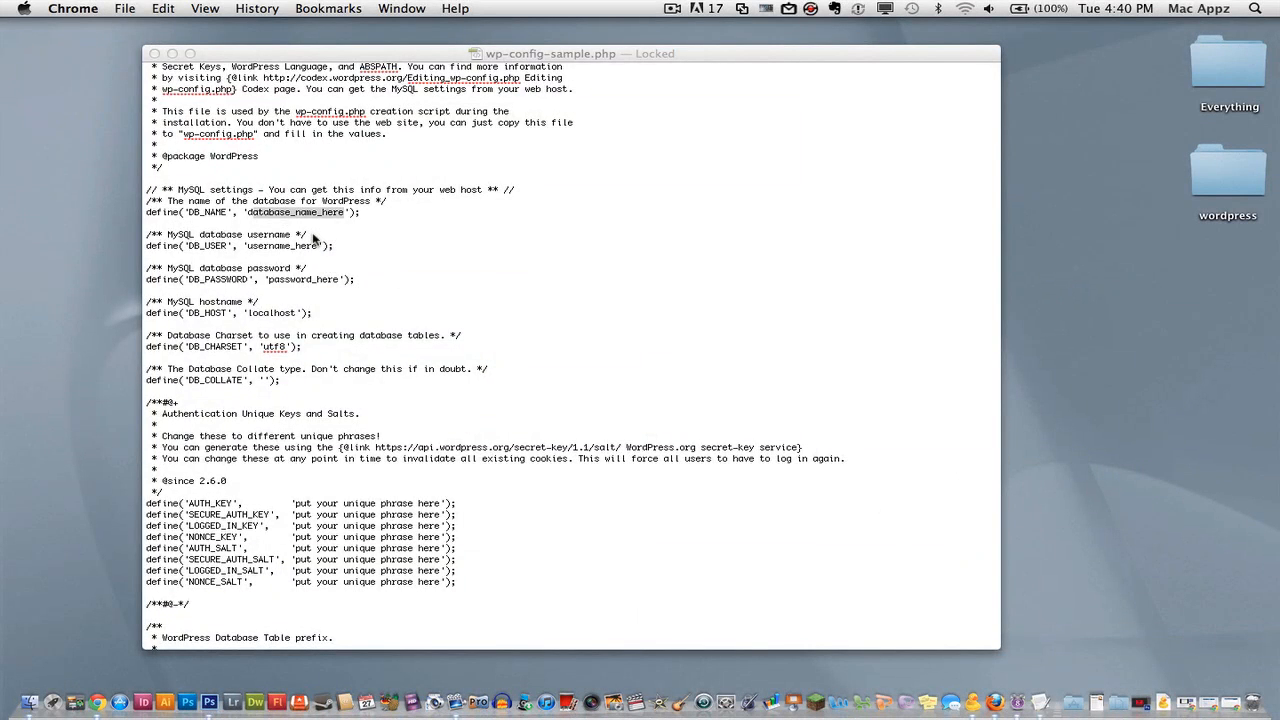
Unlock the file and paste touchgam_demo2 as the DB_NAME value
{"action": "left_click", "coordinate": [302, 214]}
{"action": "type", "text": "d"}
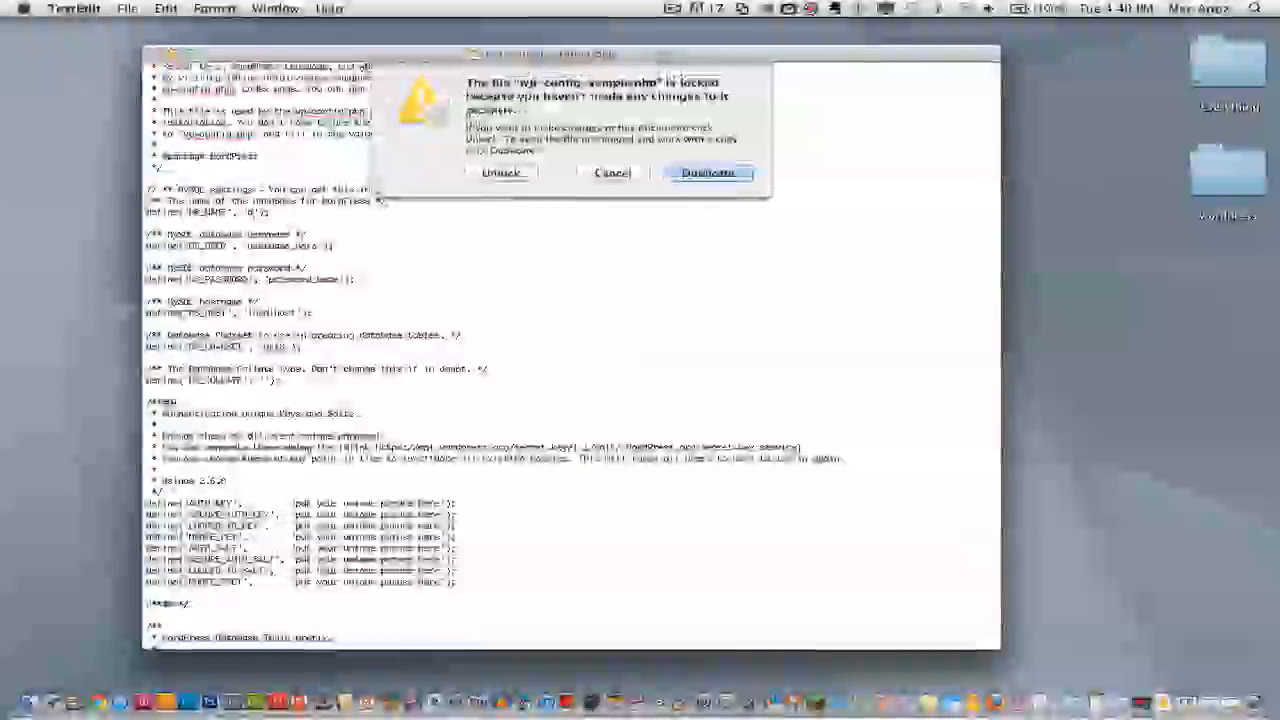
{"action": "left_click", "coordinate": [515, 178]}
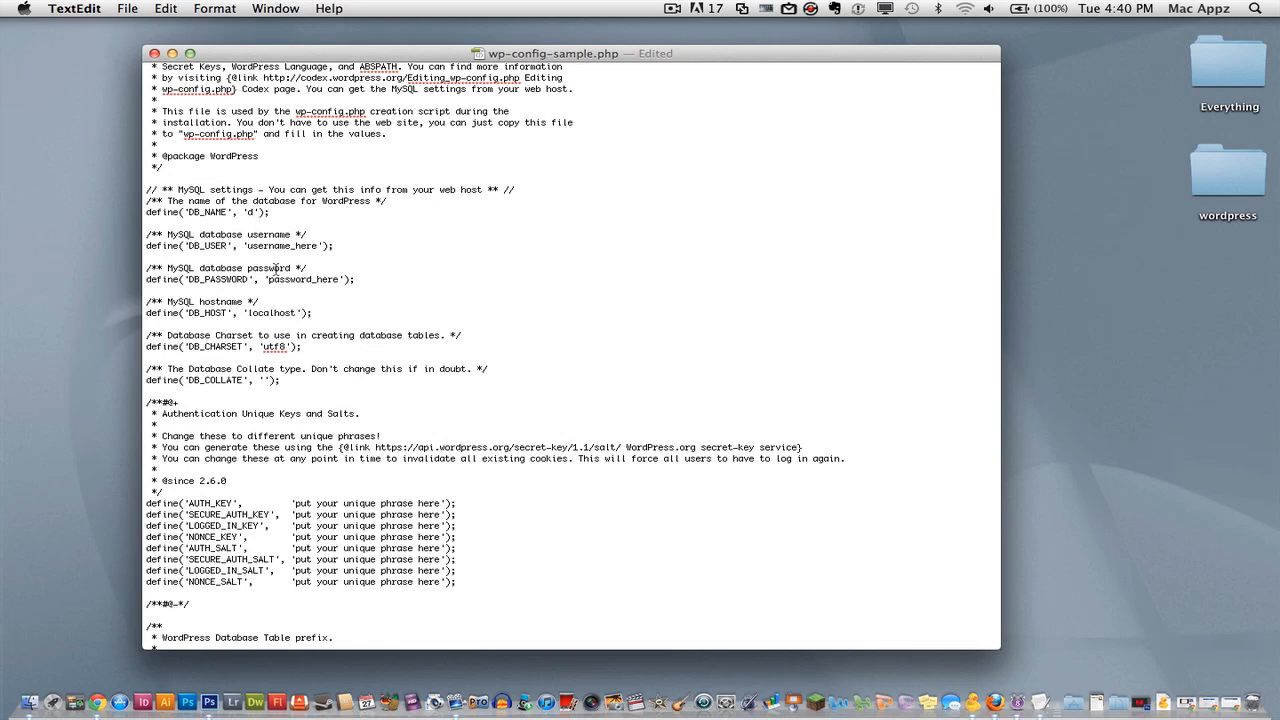
{"action": "key", "text": "BackSpace"}
{"action": "key", "text": "super+v"}
Replace username_here with demo2 and password_here with the database password
{"action": "left_click_drag", "start_coordinate": [248, 245], "coordinate": [316, 242]}
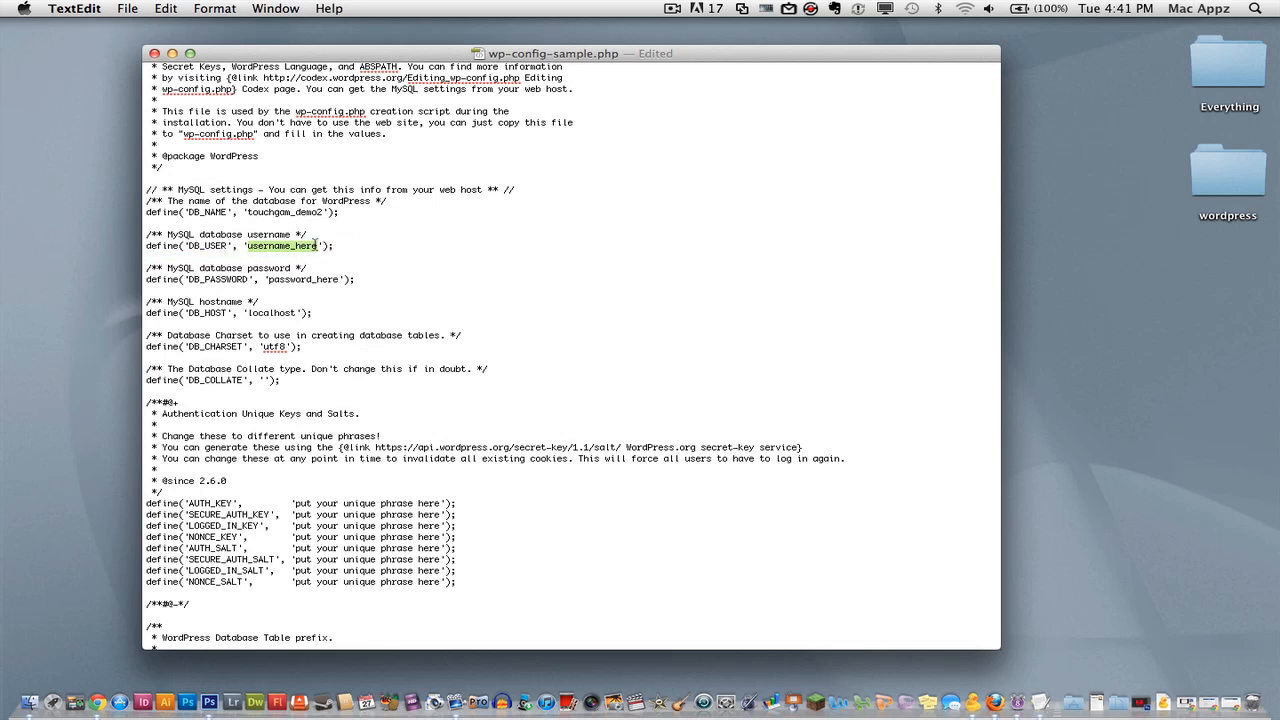
{"action": "type", "text": "demo2"}
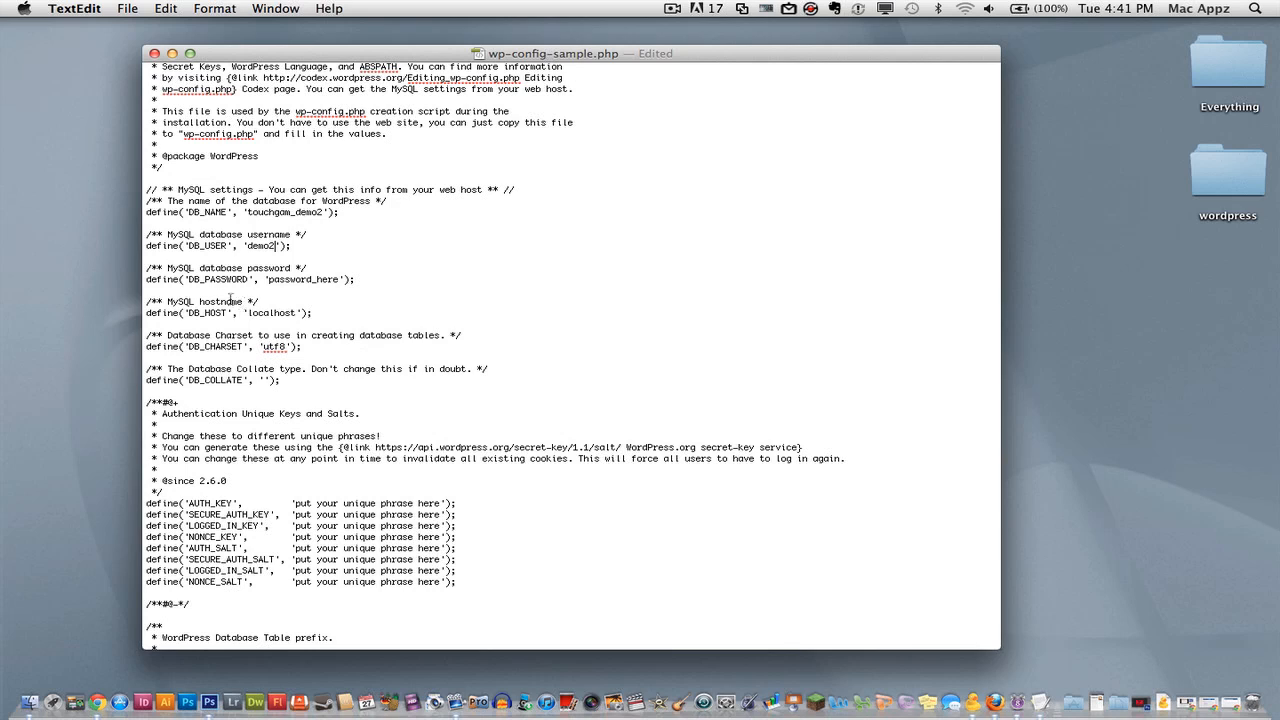
{"action": "left_click_drag", "start_coordinate": [268, 279], "coordinate": [332, 282]}
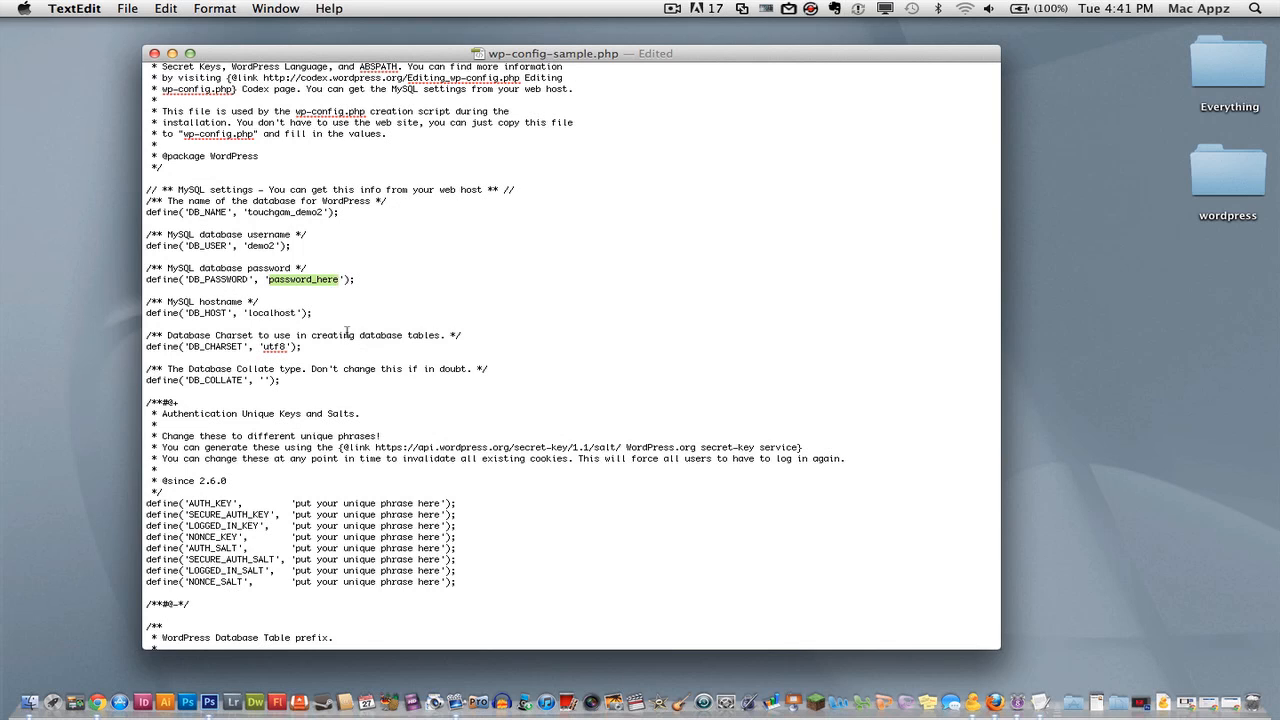
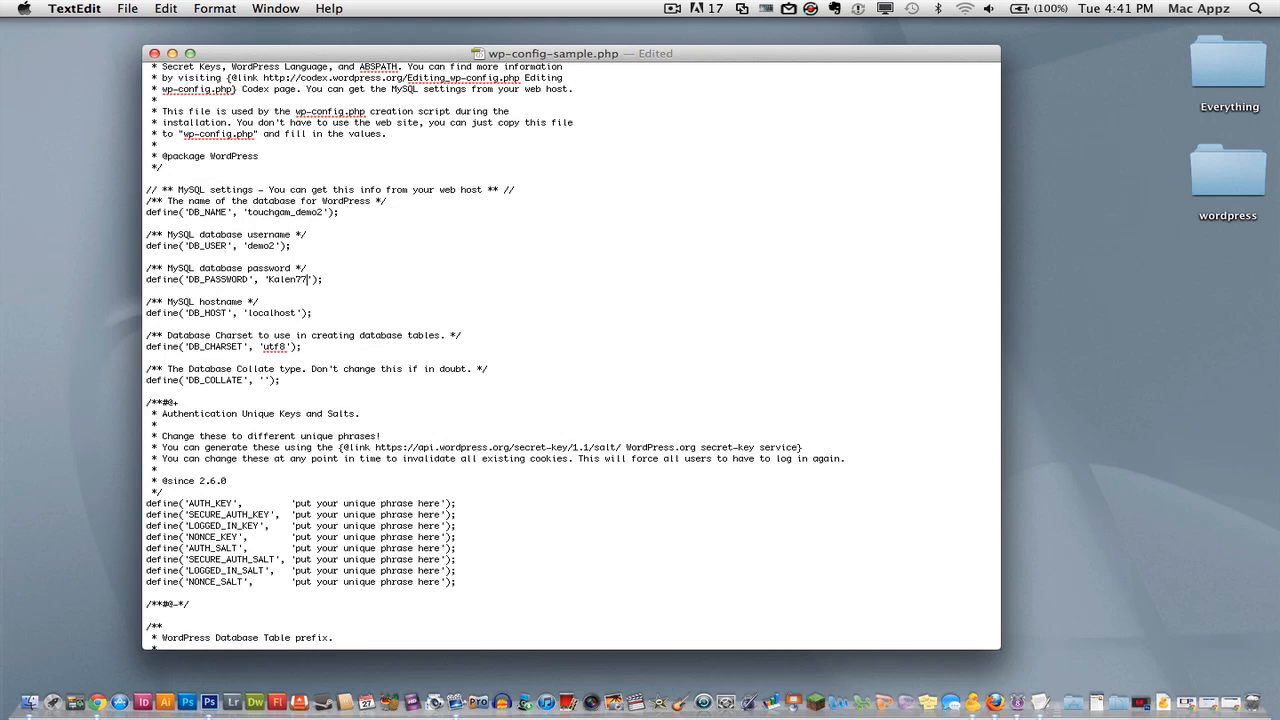
Close the edited config file and reopen wp-config-sample.php in TextEdit
{"action": "left_click", "coordinate": [155, 56]}
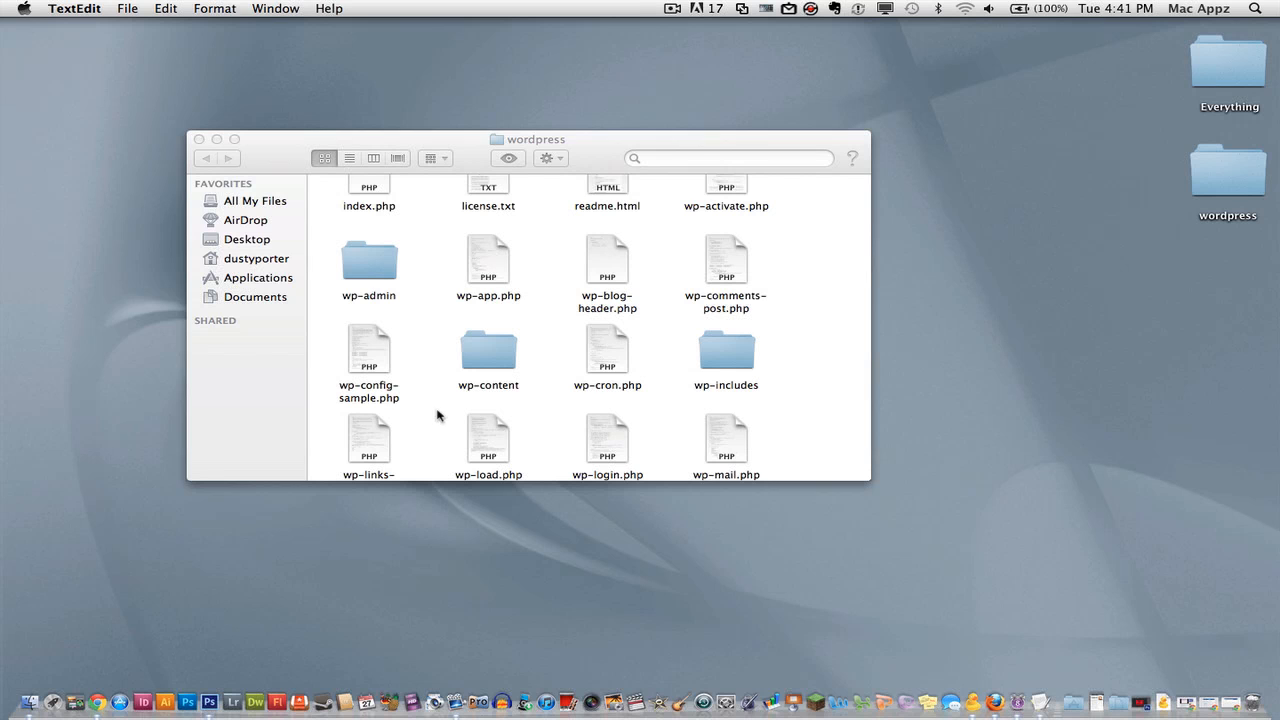
{"action": "right_click", "coordinate": [380, 395]}
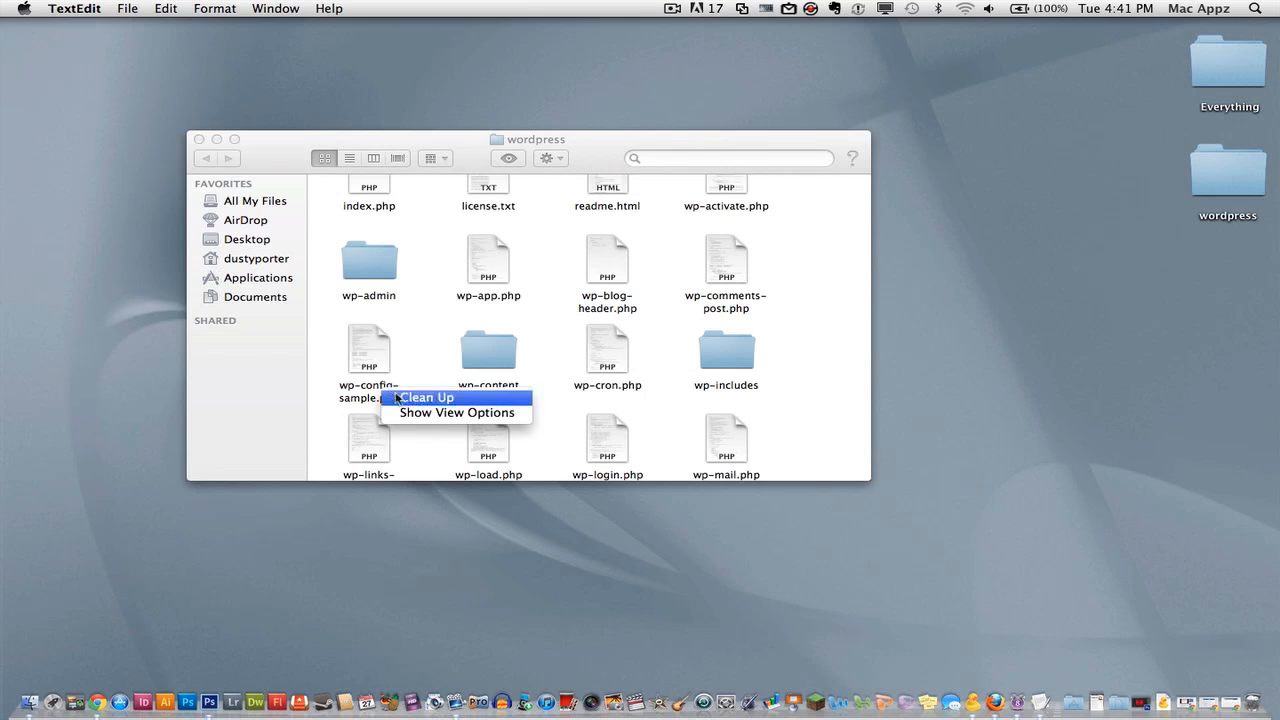
{"action": "left_click", "coordinate": [420, 398]}
{"action": "right_click", "coordinate": [380, 393]}
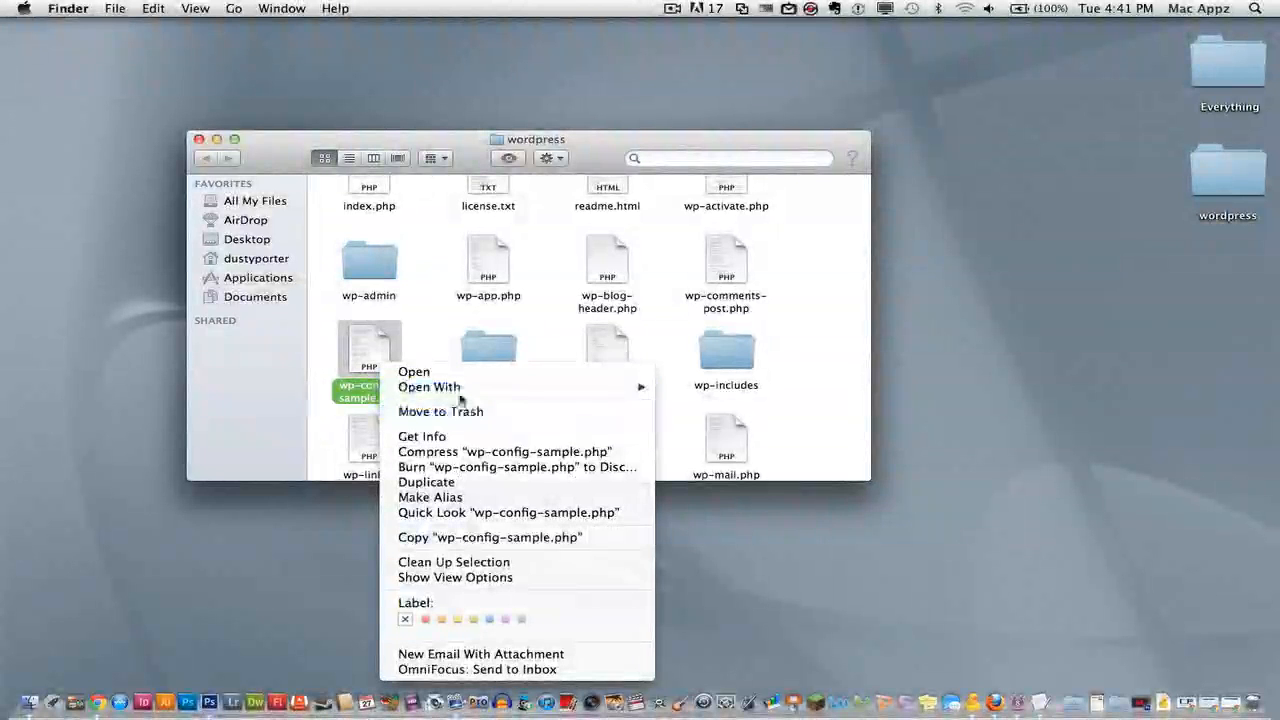
{"action": "mouse_move", "coordinate": [462, 390]}
{"action": "left_click", "coordinate": [716, 431]}
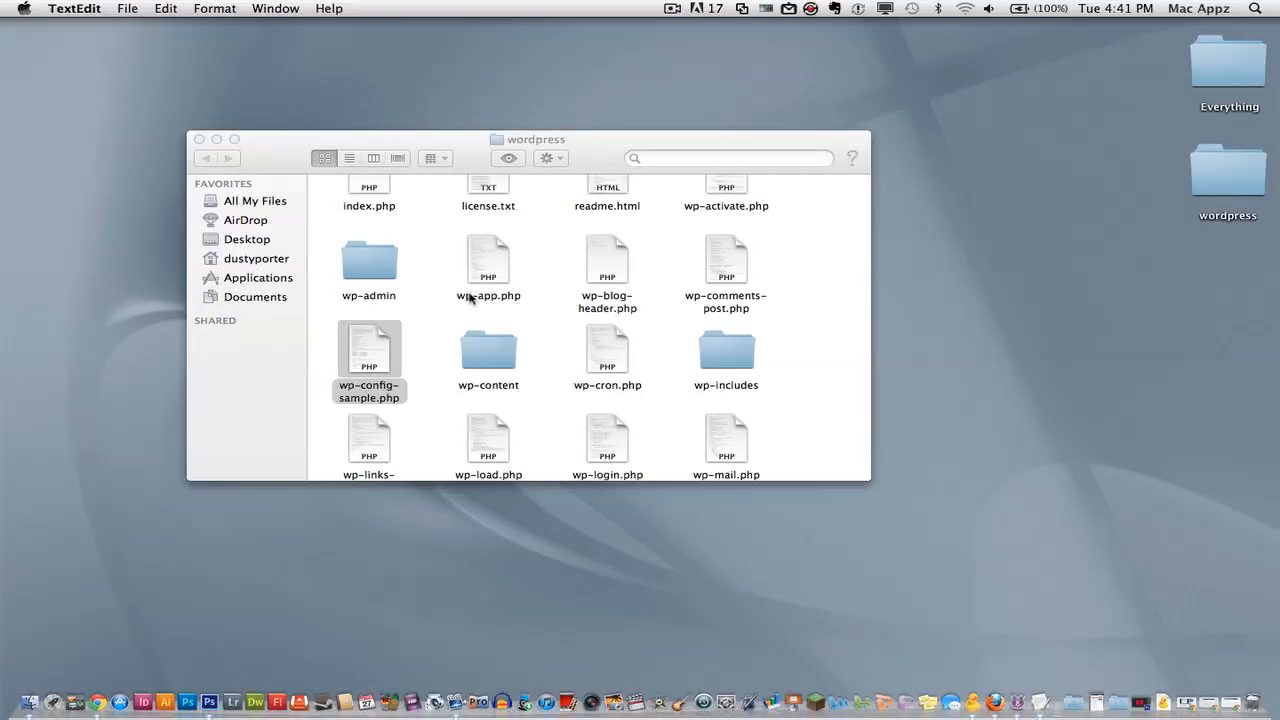
{"action": "left_click", "coordinate": [770, 258]}
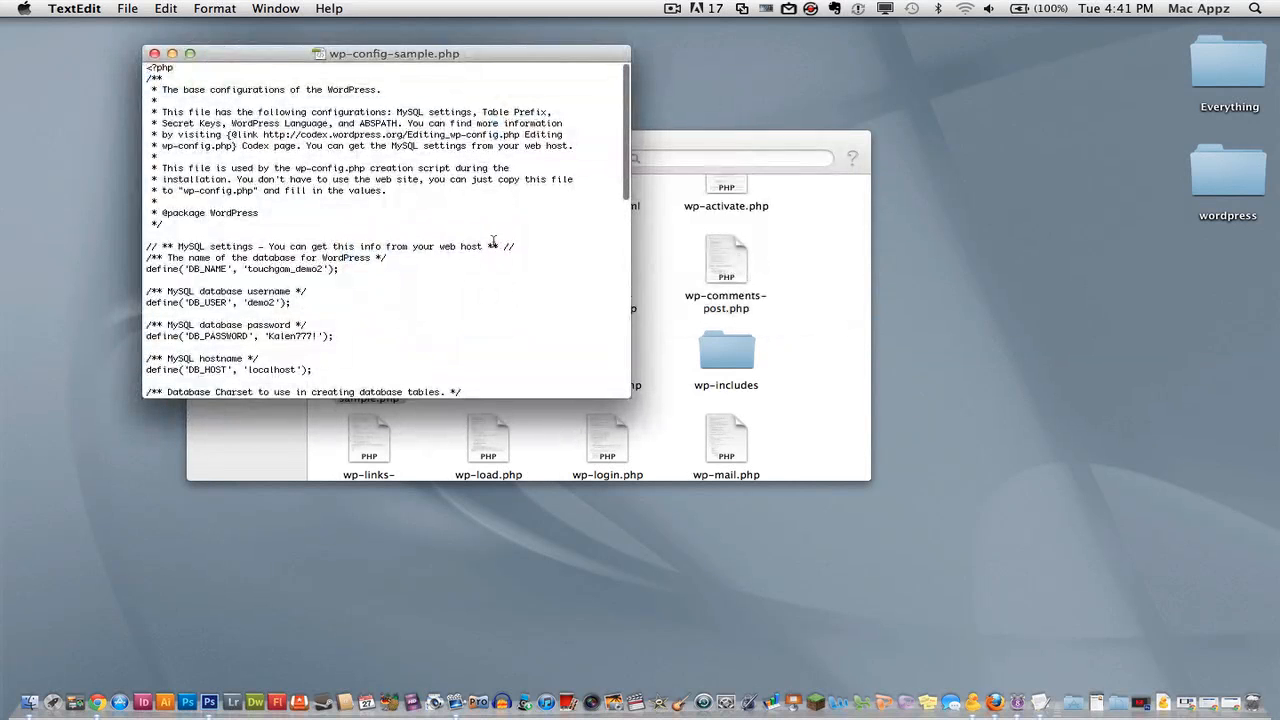
Check that the database settings were kept, then close the file to reveal the wordpress folder
{"action": "left_click", "coordinate": [127, 8]}
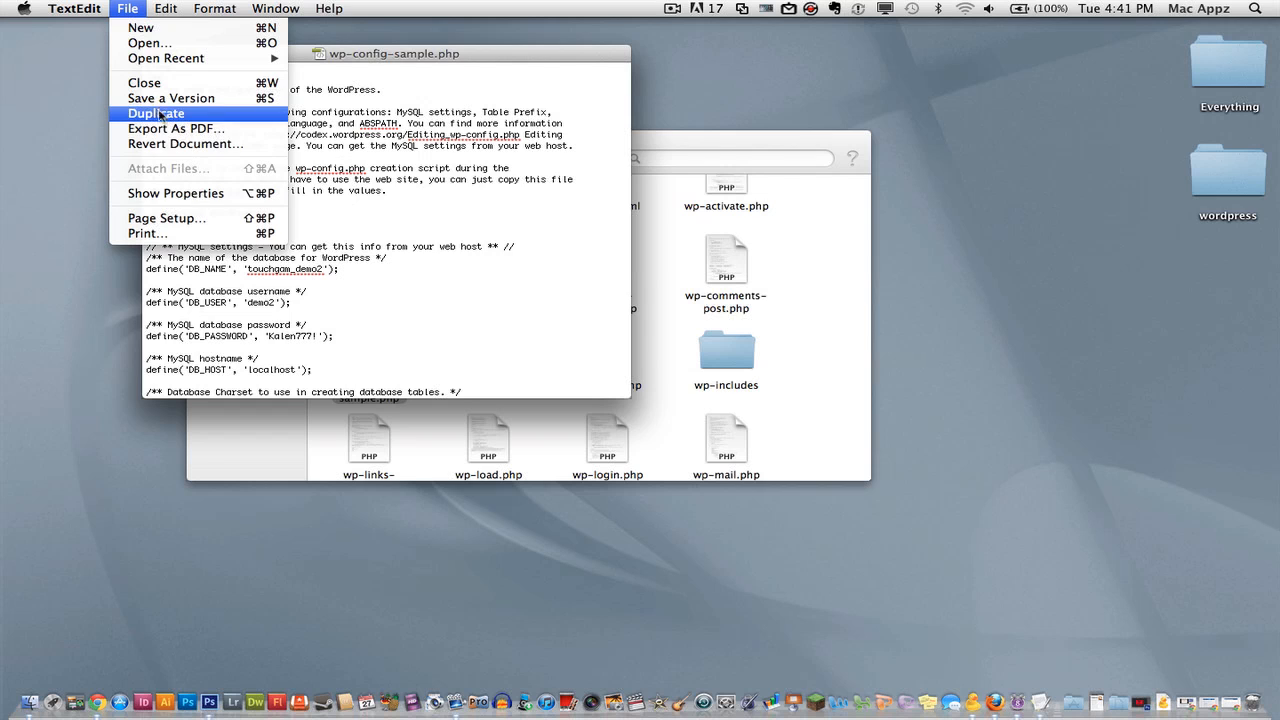
{"action": "left_click", "coordinate": [380, 218]}
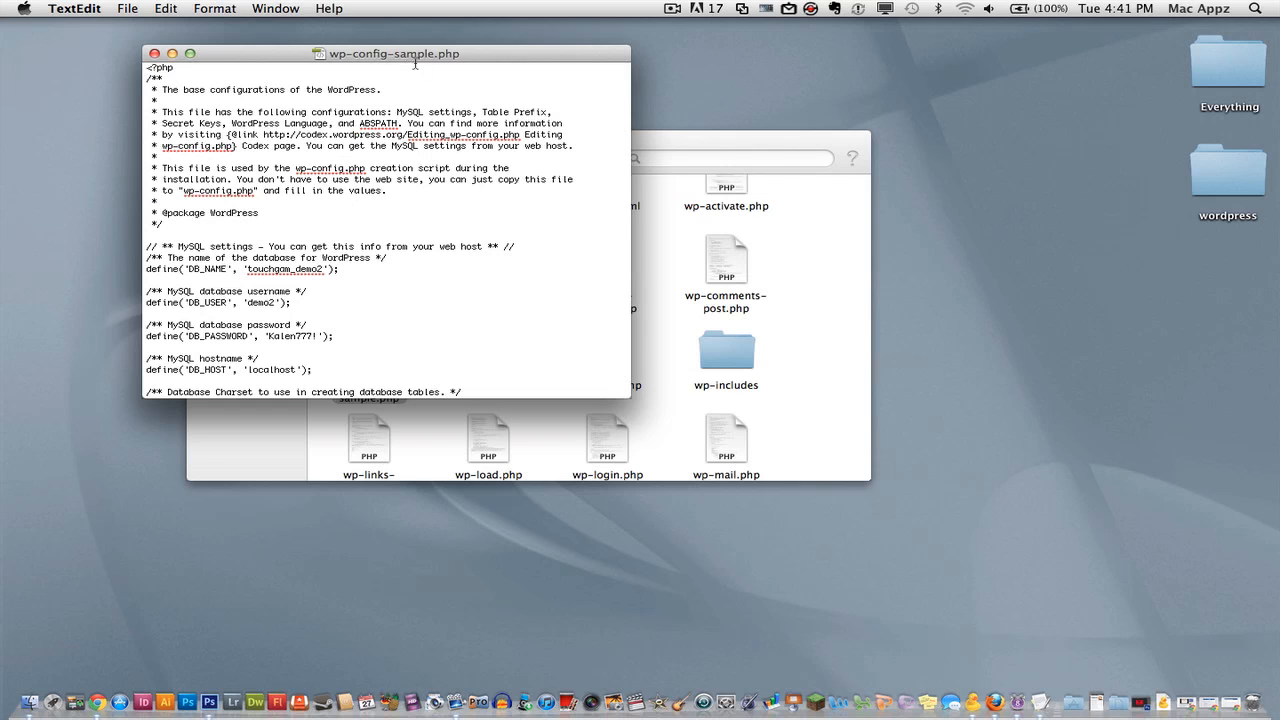
{"action": "left_click", "coordinate": [154, 54]}
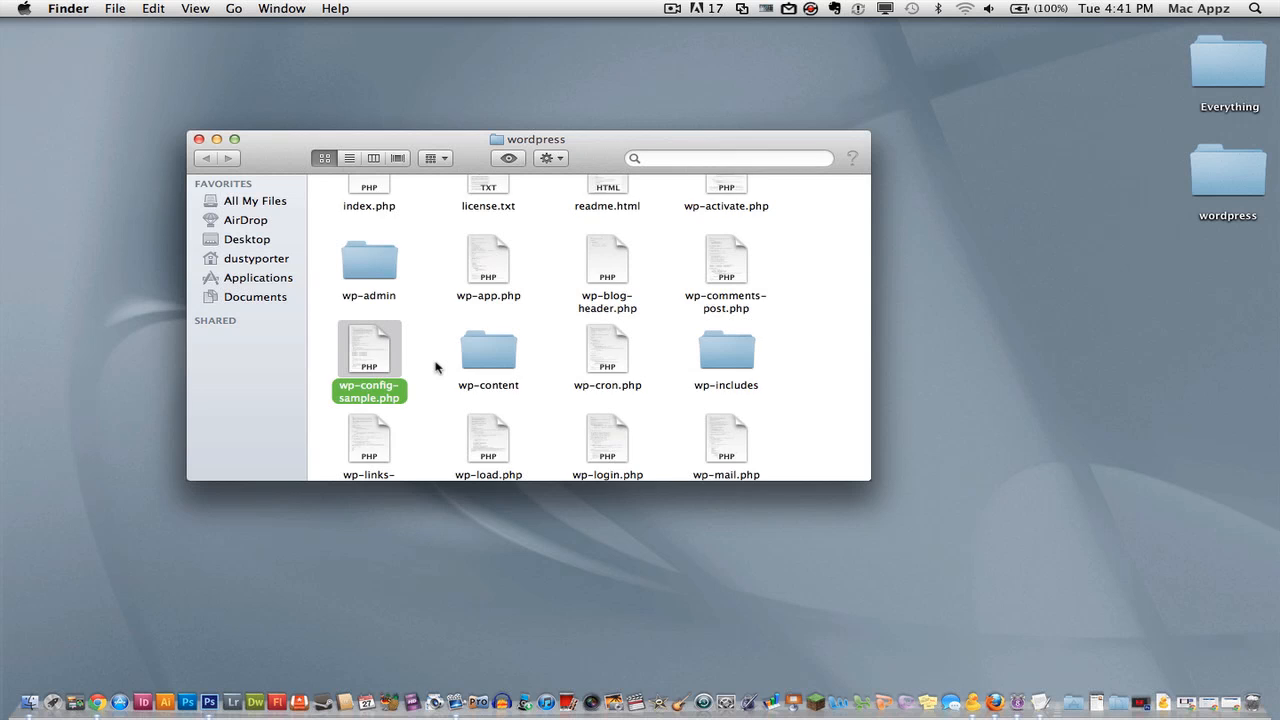
{"action": "scroll", "coordinate": [435, 368], "scroll_direction": "down", "scroll_amount": 3}
{"action": "scroll", "coordinate": [435, 368], "scroll_direction": "up", "scroll_amount": 5}
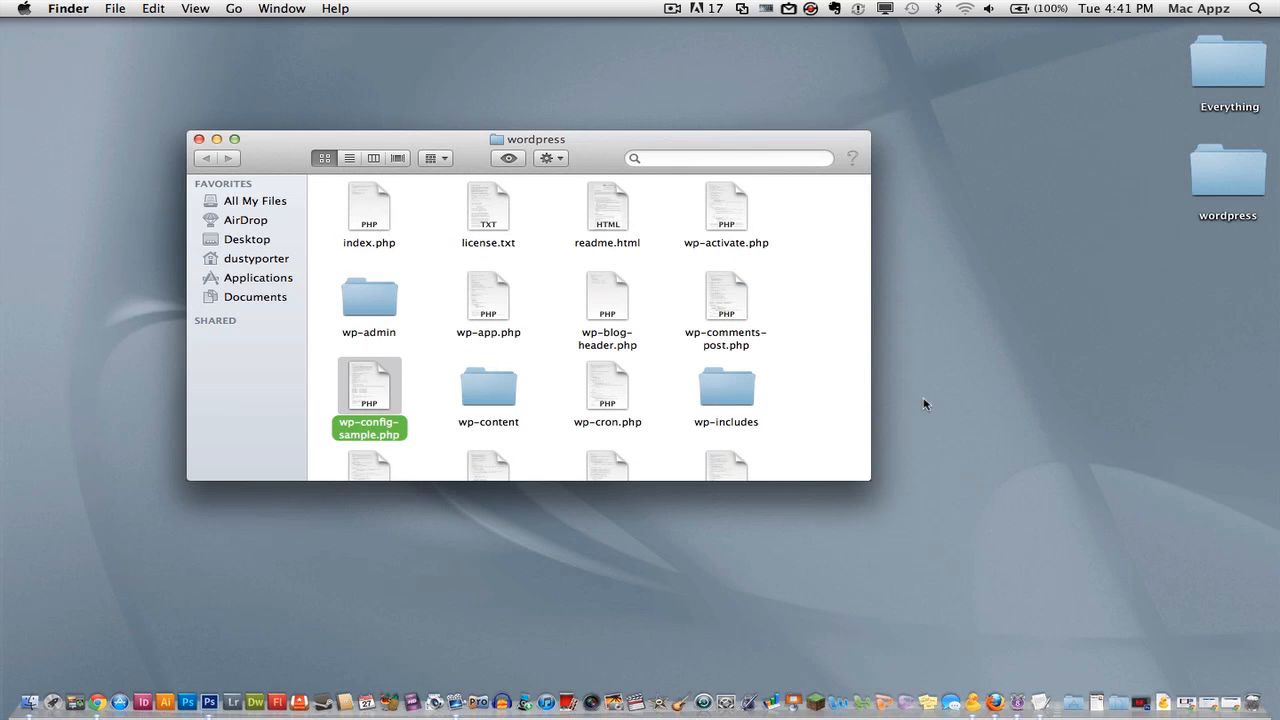
Show Cyberduck's connected server browser at root / with 0 files, moved left over Finder
{"action": "left_click", "coordinate": [960, 685]}
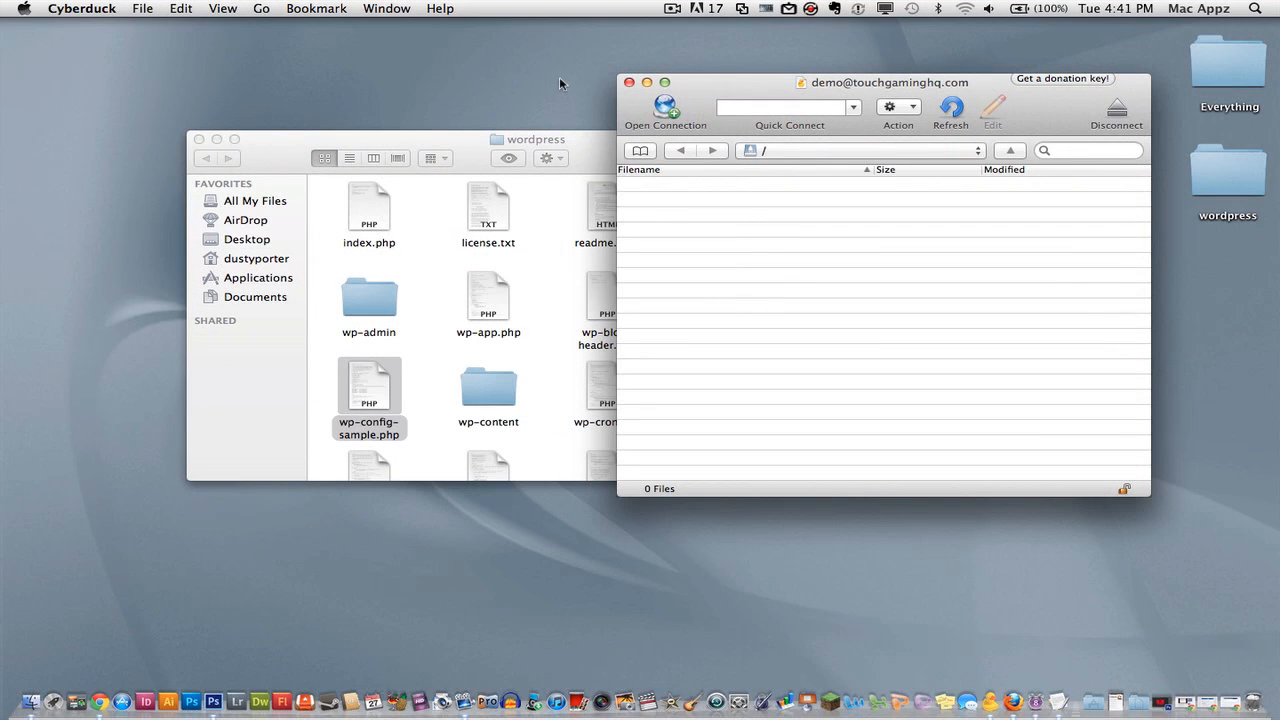
{"action": "left_click", "coordinate": [665, 106]}
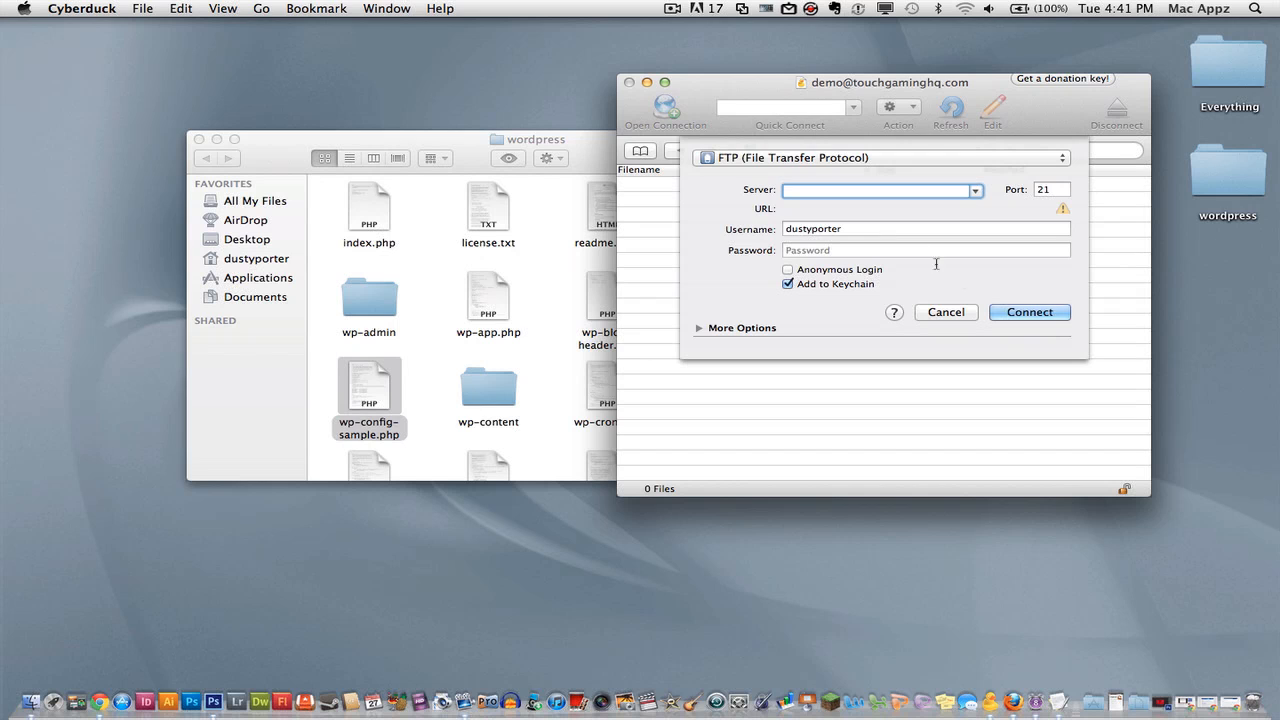
{"action": "left_click", "coordinate": [946, 313]}
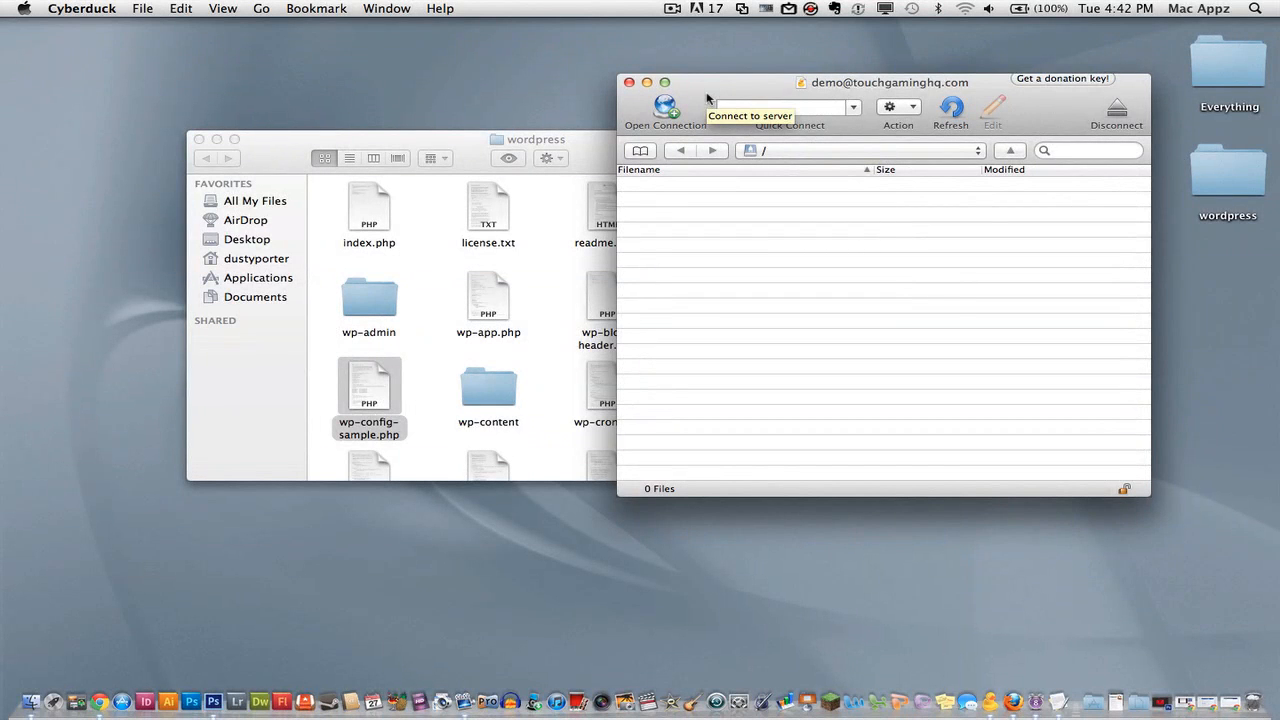
{"action": "left_click_drag", "start_coordinate": [1054, 107], "coordinate": [745, 121]}
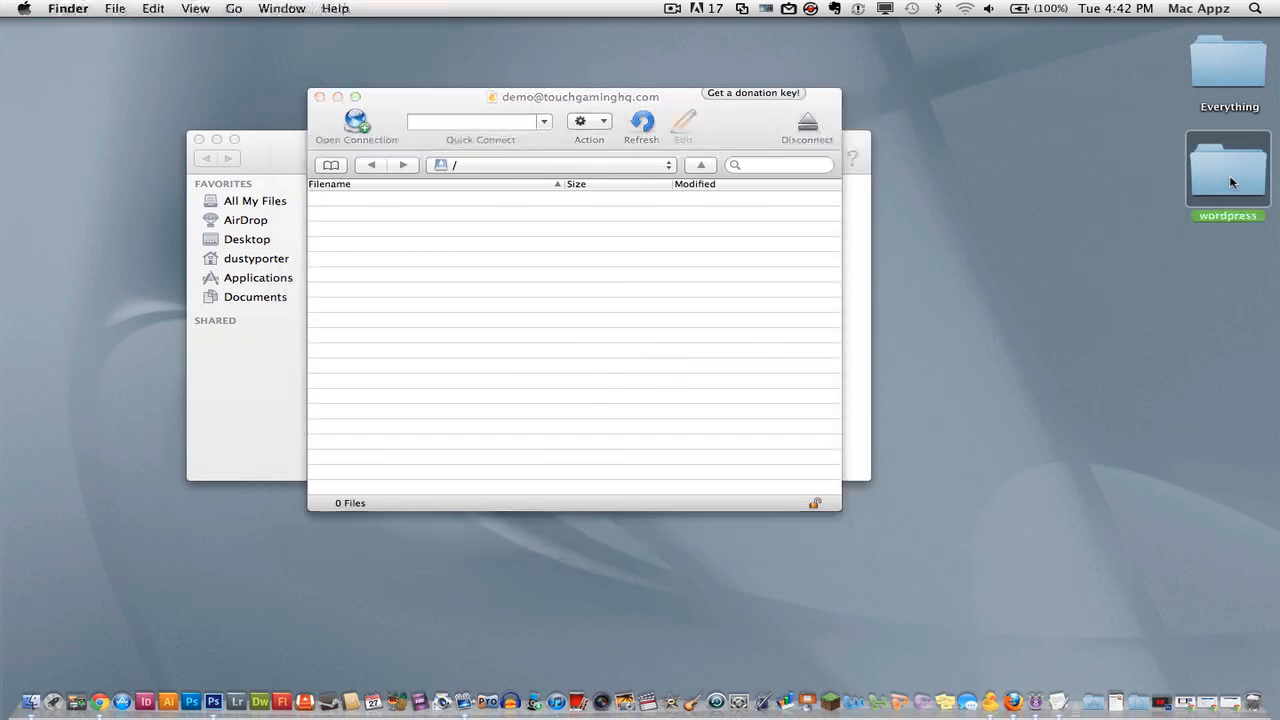
{"action": "double_click", "coordinate": [1229, 176]}
{"action": "left_click_drag", "start_coordinate": [473, 162], "coordinate": [883, 86]}
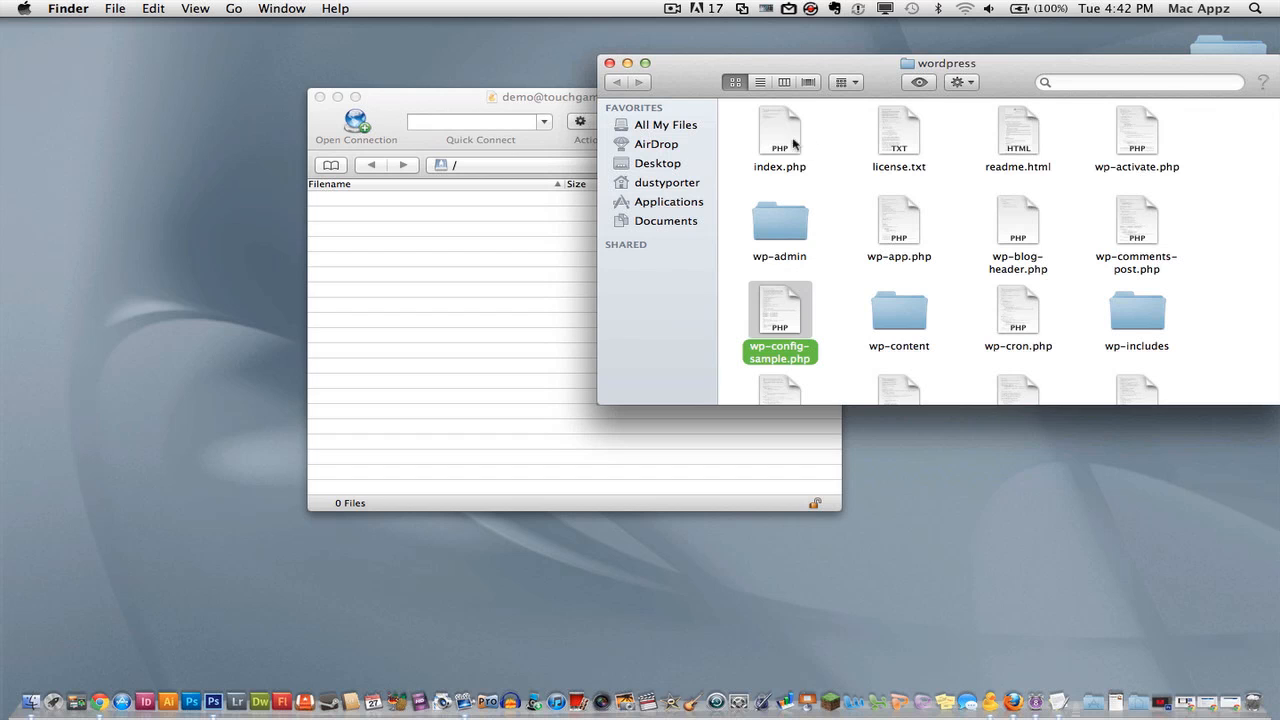
{"action": "left_click_drag", "start_coordinate": [751, 126], "coordinate": [1189, 533]}
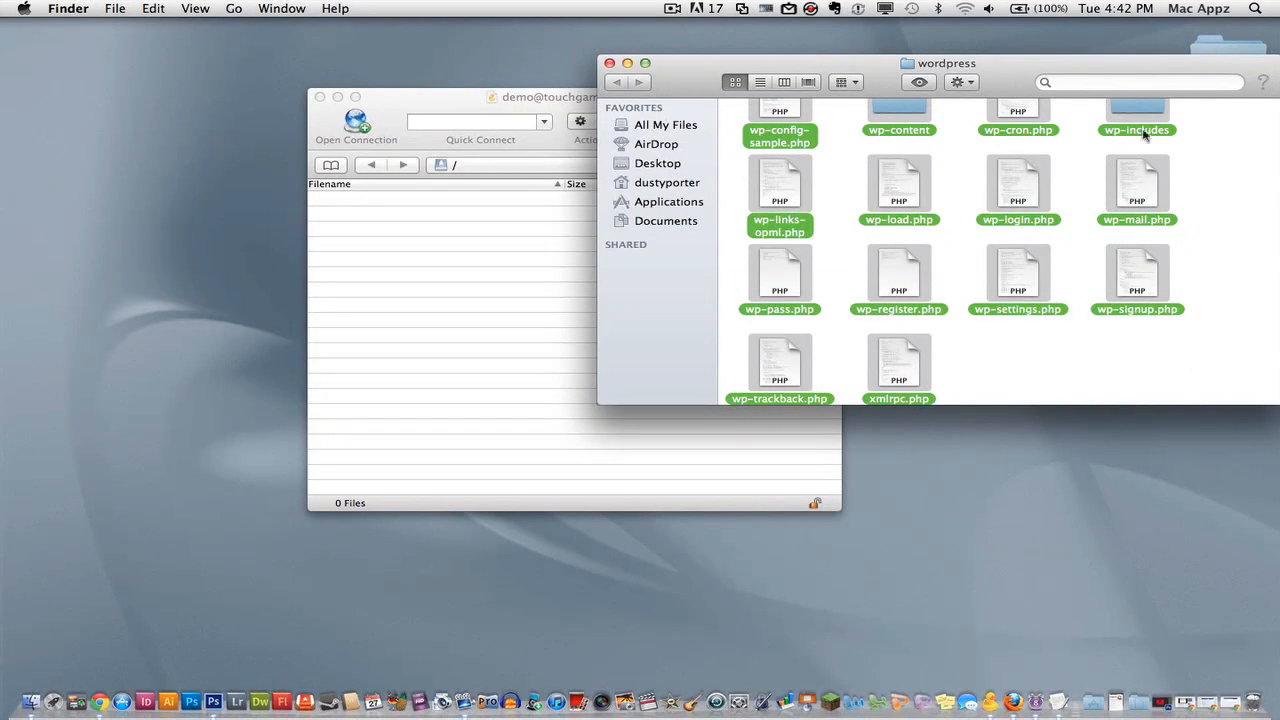
{"action": "left_click_drag", "start_coordinate": [900, 283], "coordinate": [462, 314]}
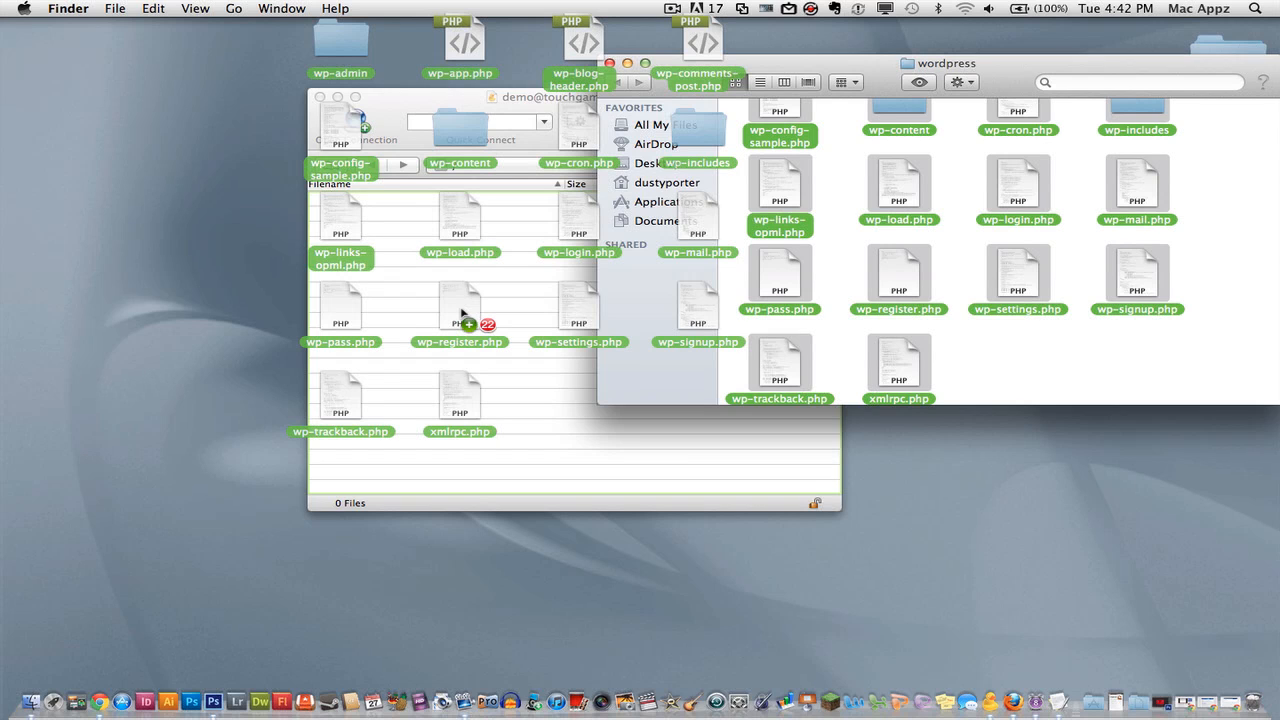
{"action": "left_click_drag", "start_coordinate": [462, 314], "coordinate": [465, 317]}
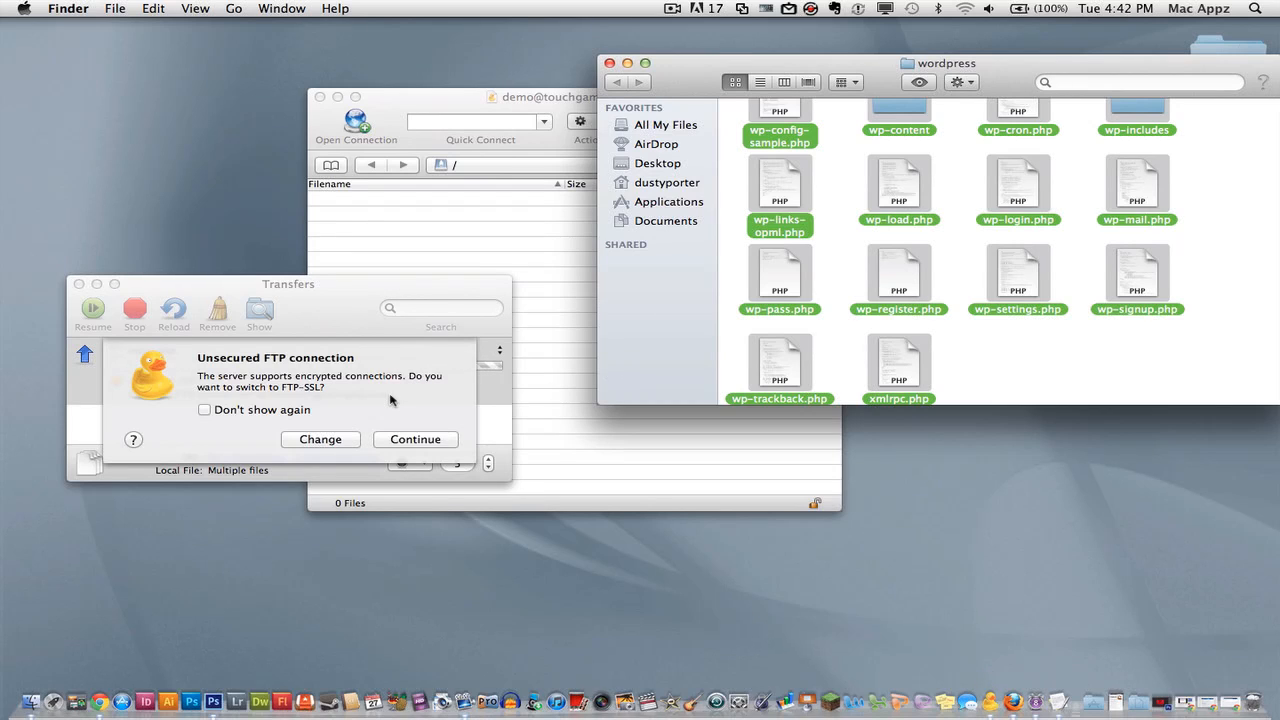
Continue the upload over unsecured FTP and close the Transfers window
{"action": "left_click", "coordinate": [415, 439]}
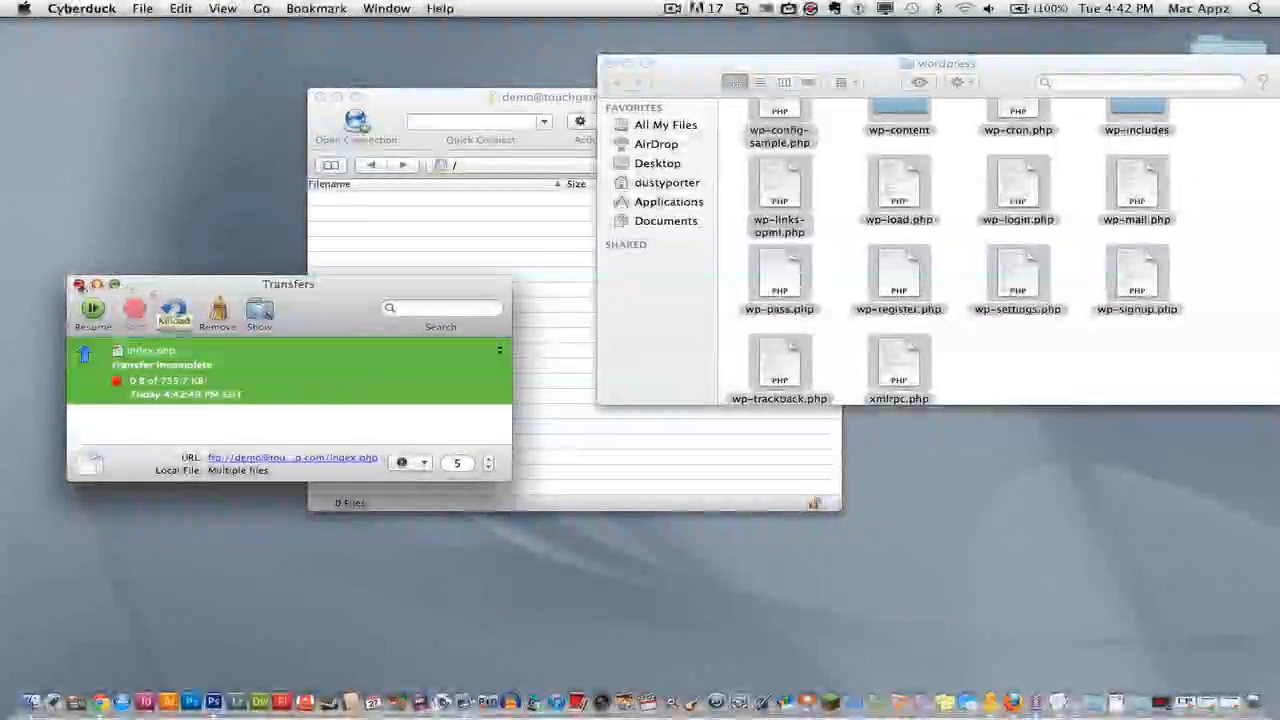
{"action": "left_click", "coordinate": [78, 285]}
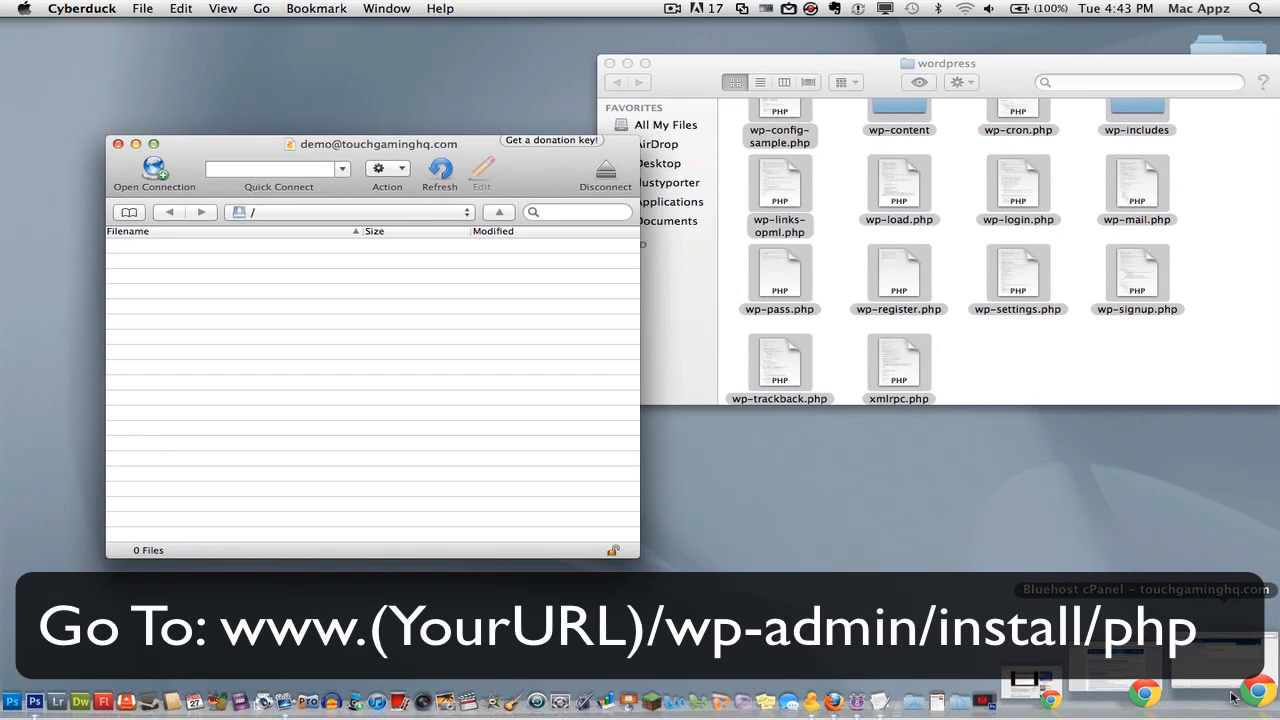
Restore the minimized Chrome window and show the WordPress.org home page tab
{"action": "left_click", "coordinate": [1233, 697]}
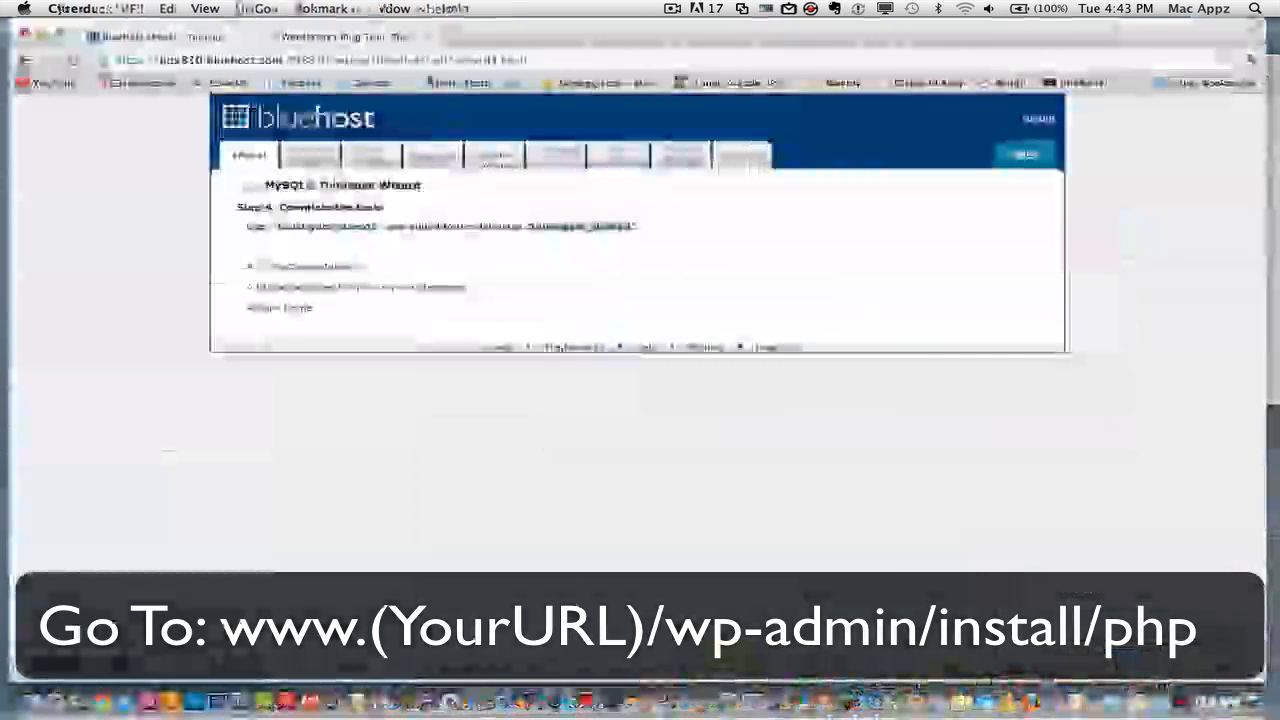
{"action": "left_click", "coordinate": [373, 38]}
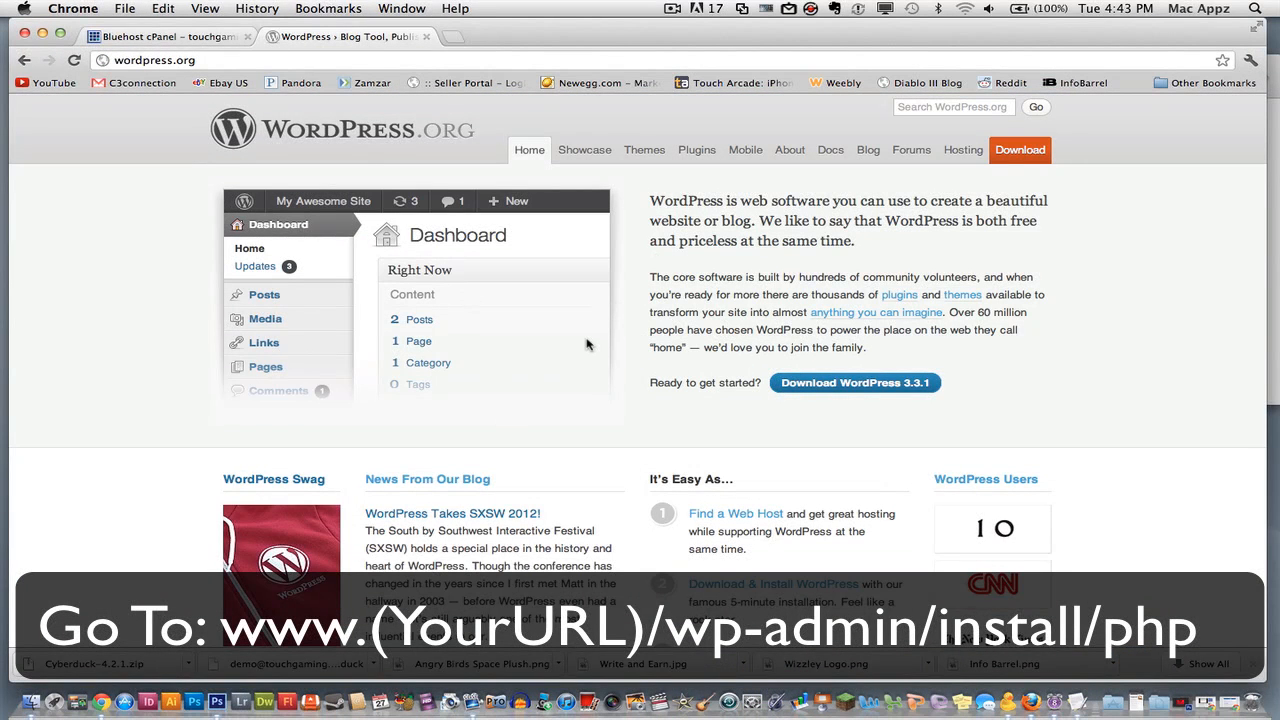